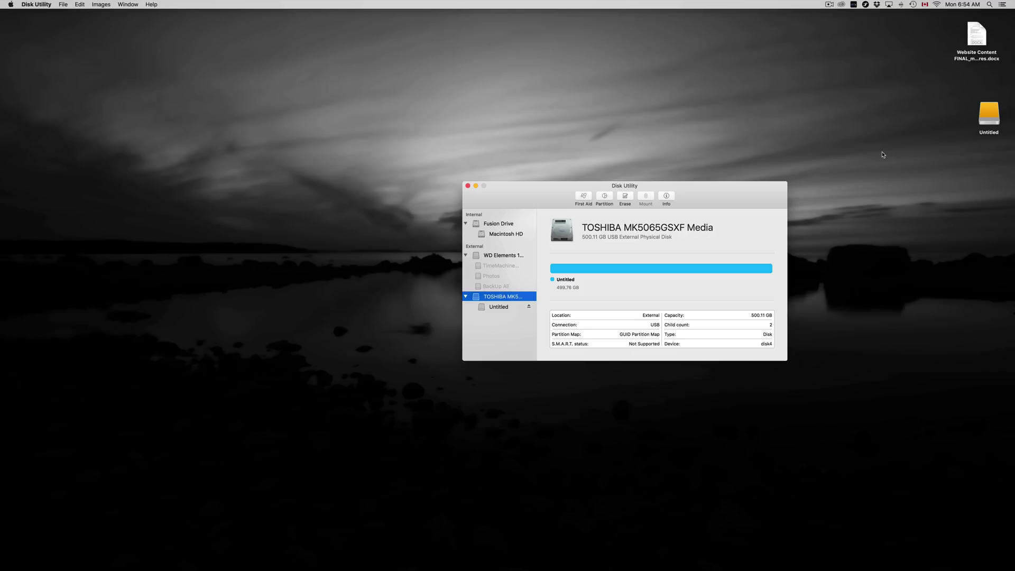
Find Disk Utility with a Spotlight search for "disk", open it and reposition its window on the desktop.
drag(742, 197, 800, 184)
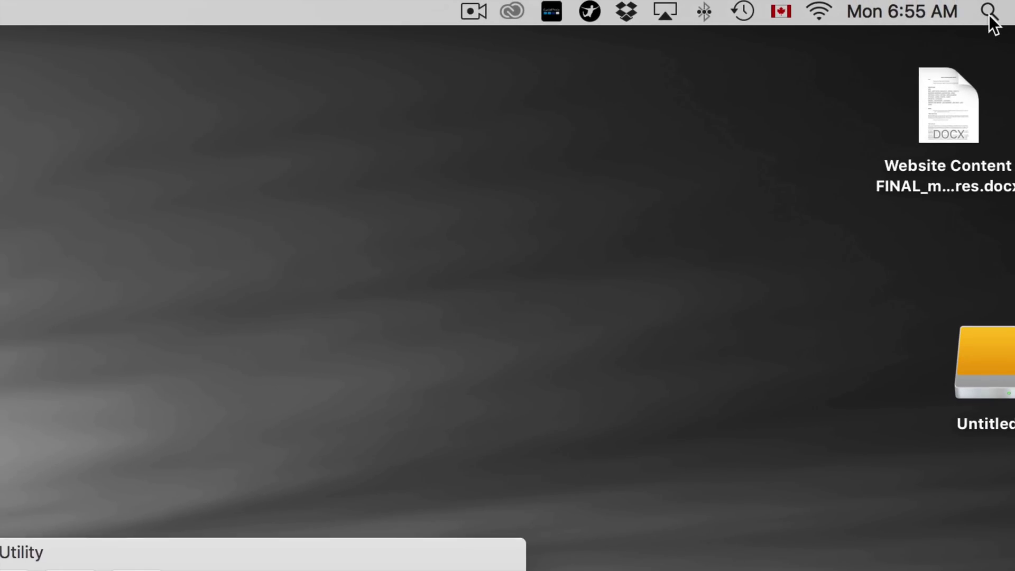
click(989, 11)
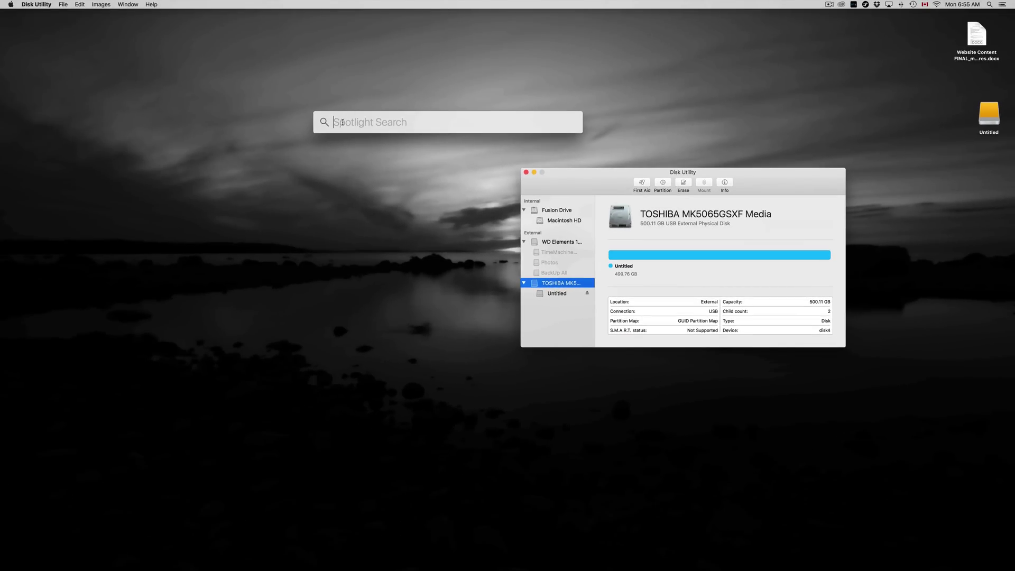
text(disk)
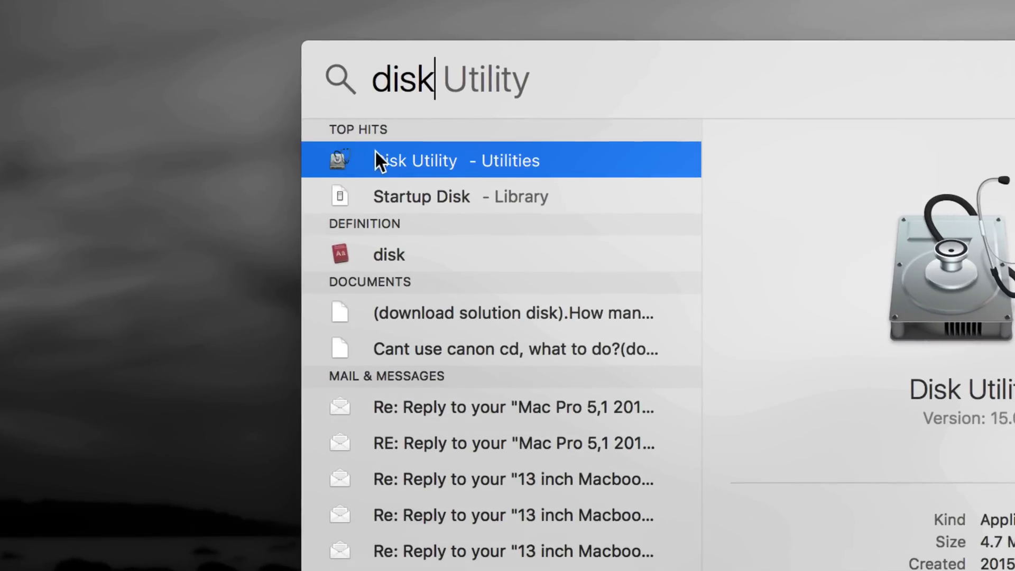
key(super+a)
key(Return)
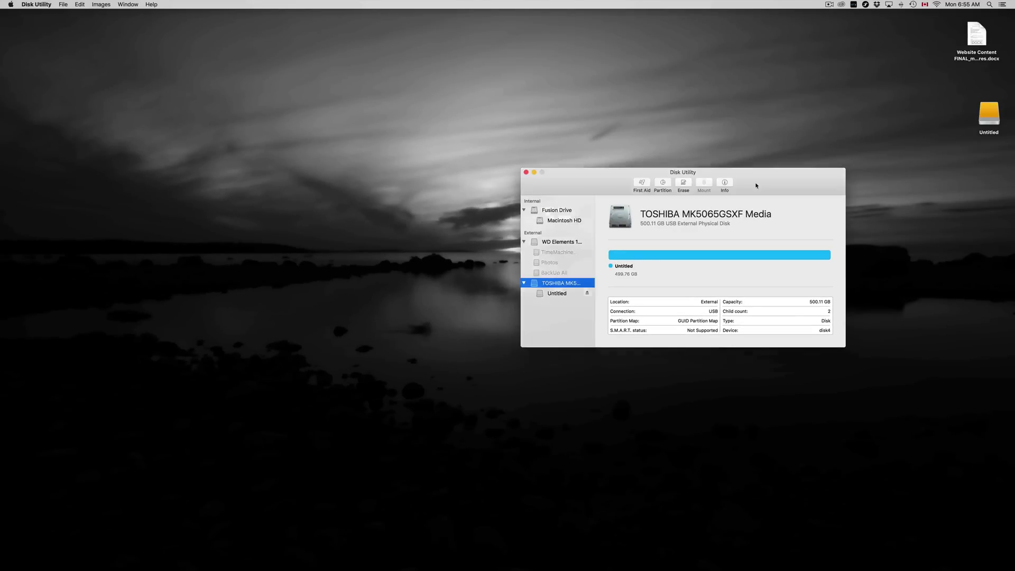
drag(665, 193, 583, 201)
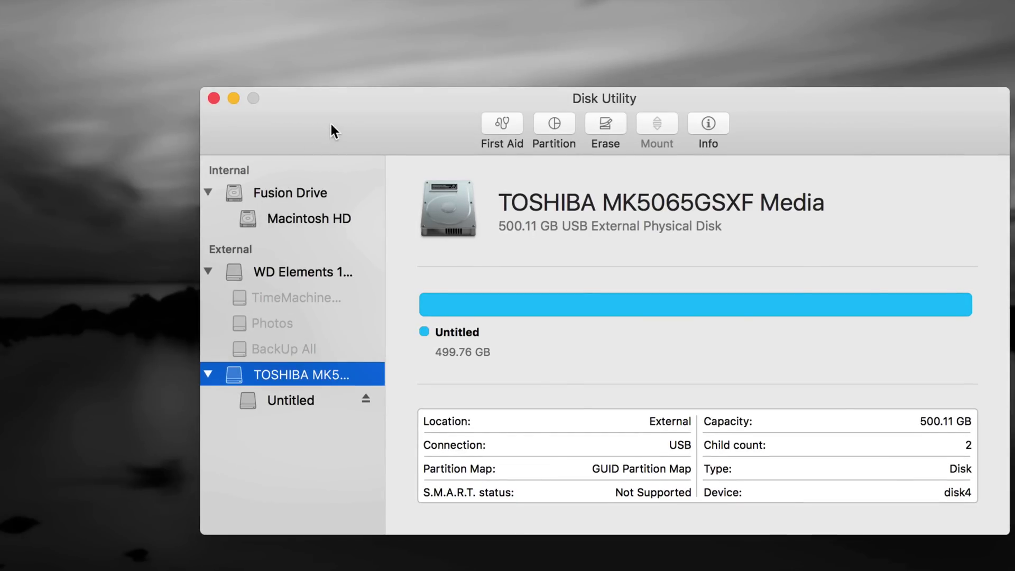
drag(331, 125, 262, 115)
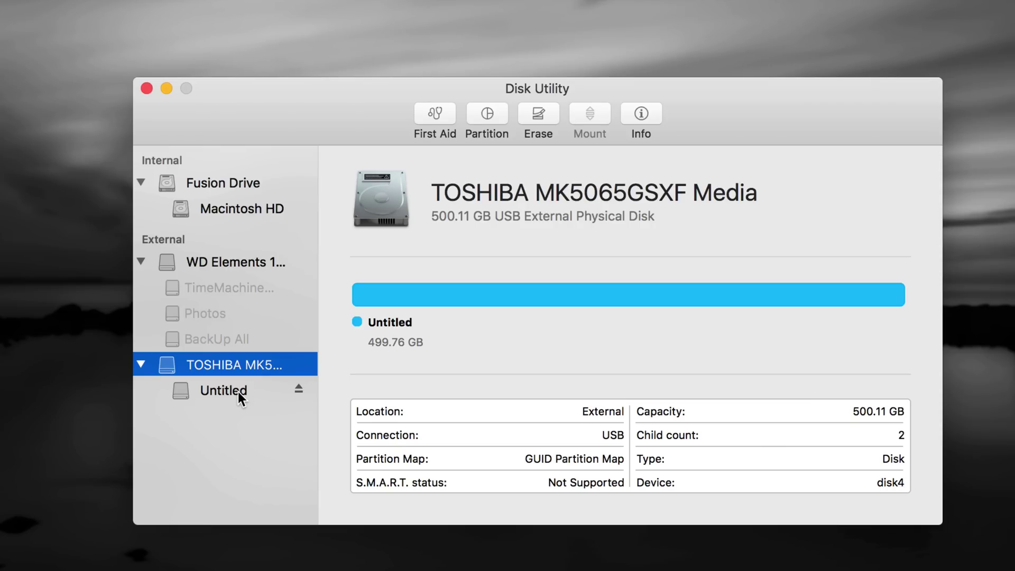
drag(334, 123, 333, 112)
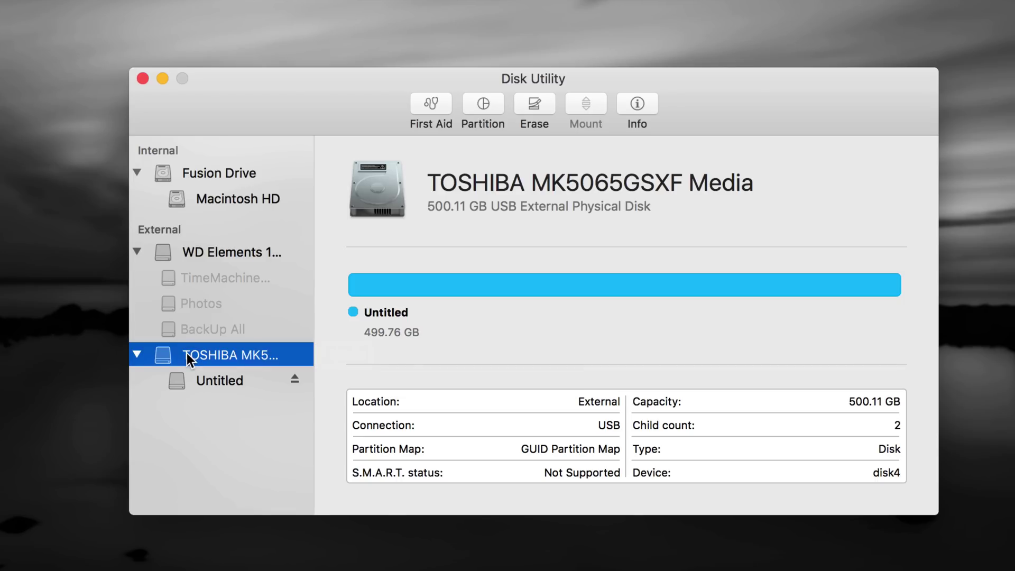
click(212, 380)
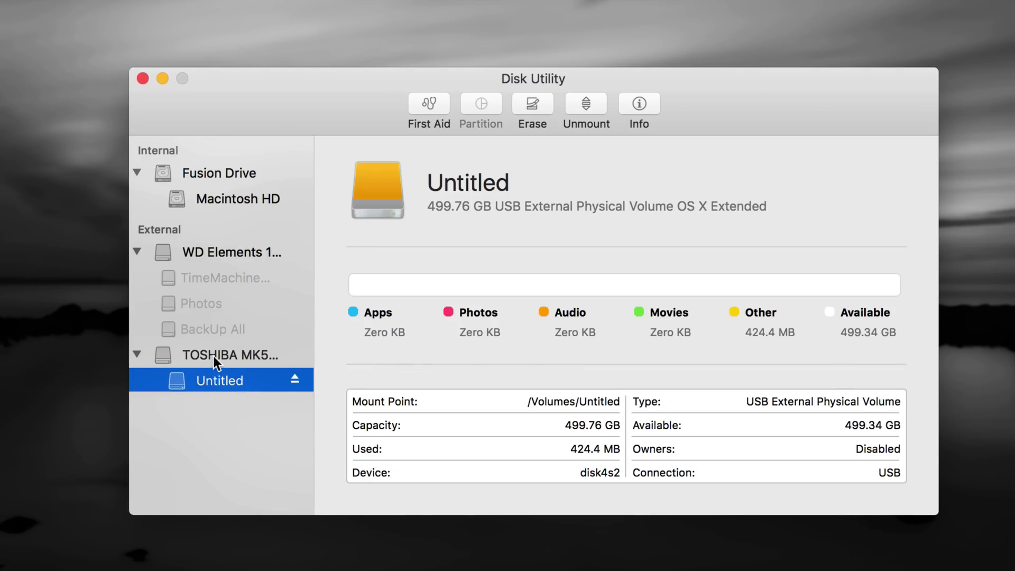
click(214, 355)
click(219, 376)
click(534, 104)
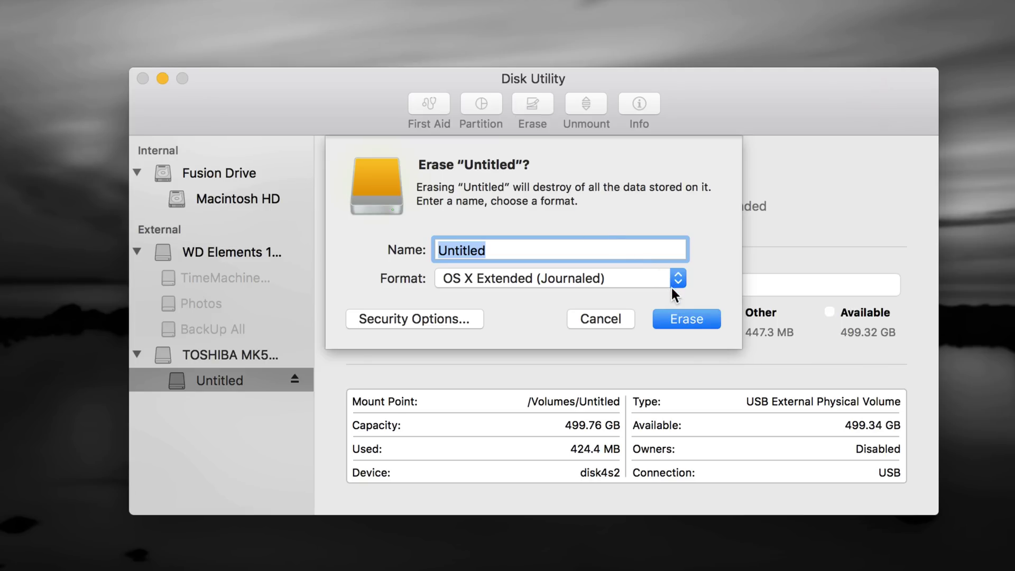
click(621, 317)
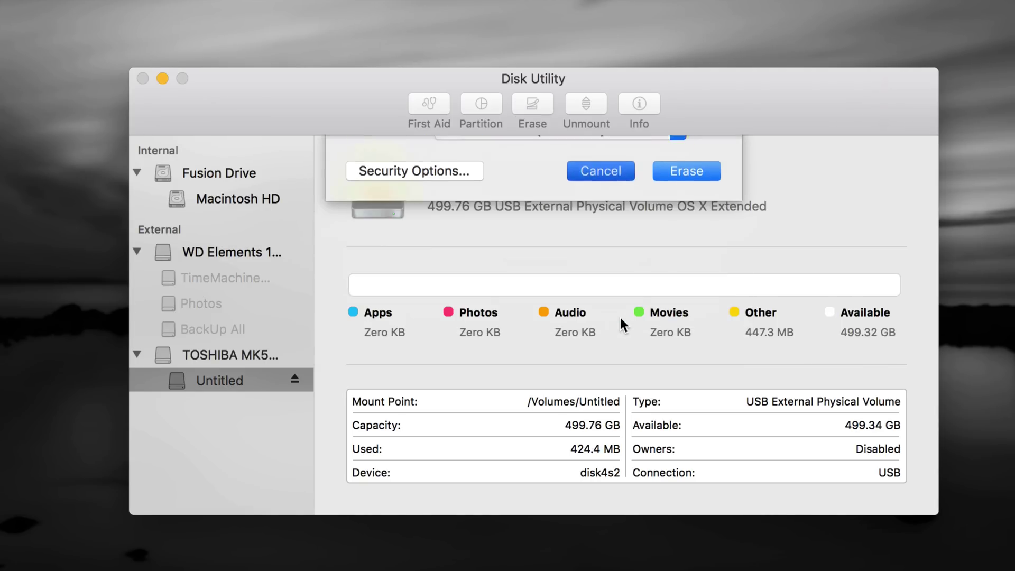
Start erasing the whole TOSHIBA MK5065GSXF Media disk, keeping OS X Extended (Journaled) as the format.
click(254, 353)
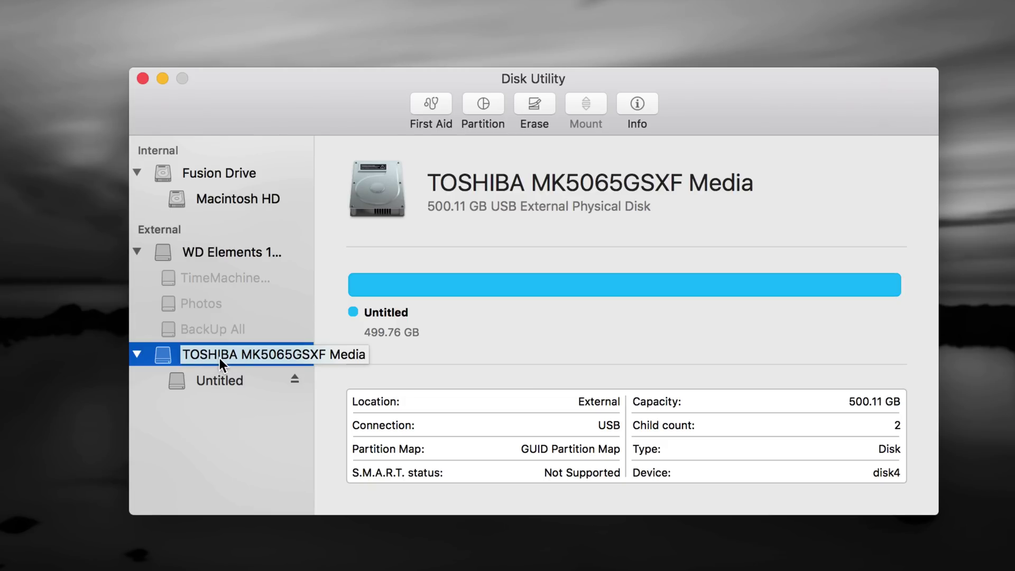
click(535, 108)
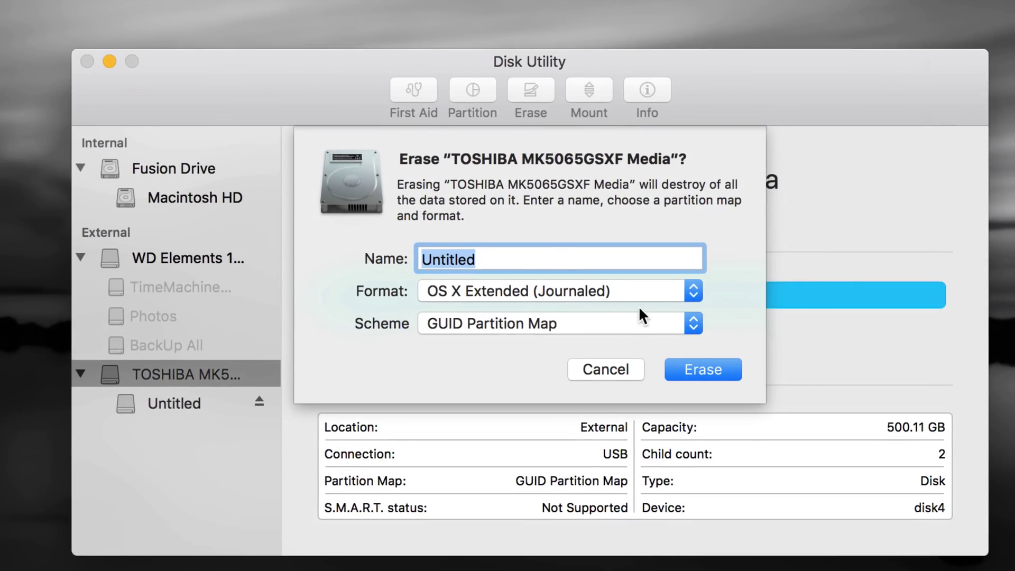
click(691, 291)
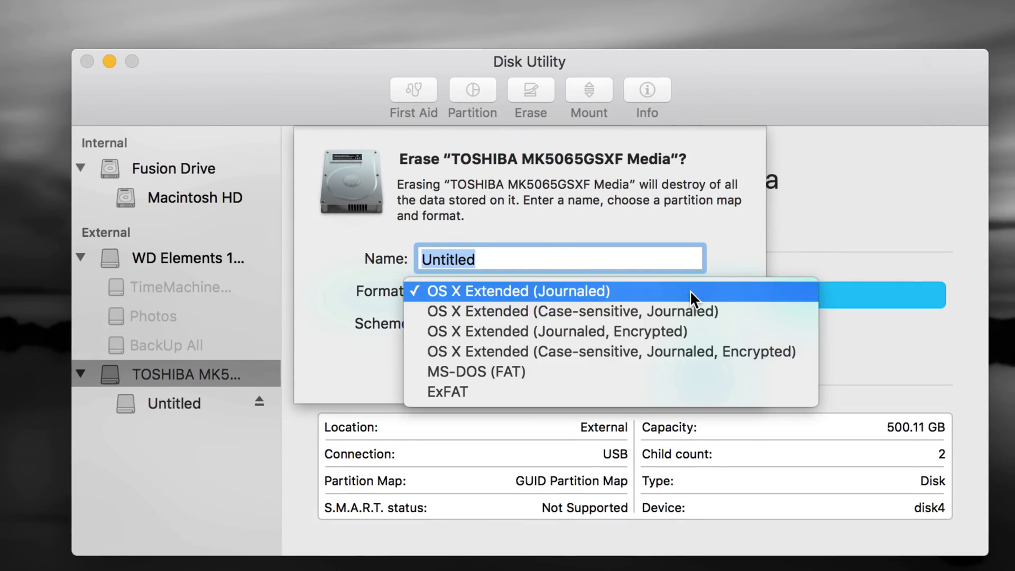
click(592, 291)
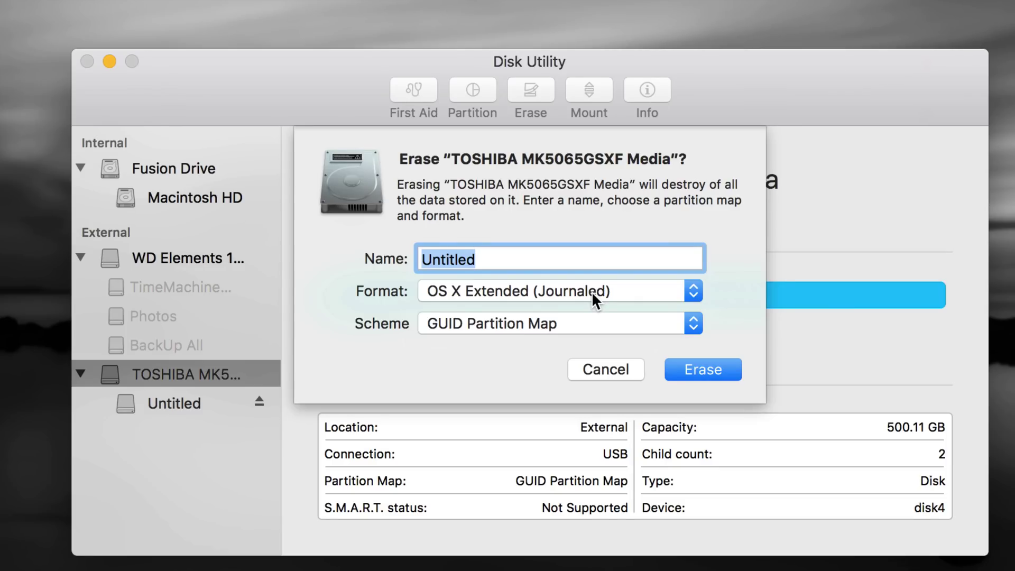
Try ExFAT as the erase format and switch back to OS X Extended (Journaled).
click(592, 290)
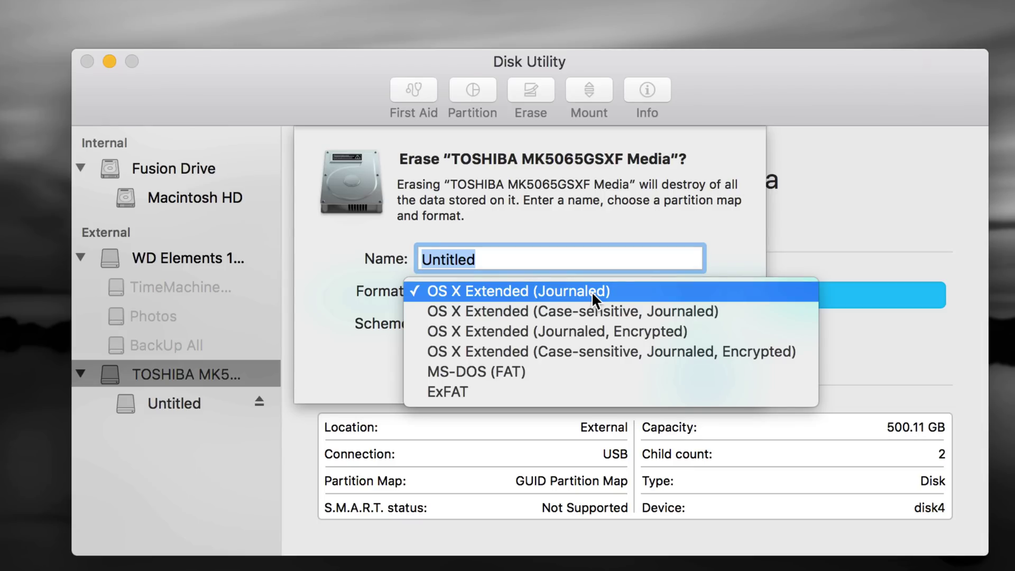
click(459, 392)
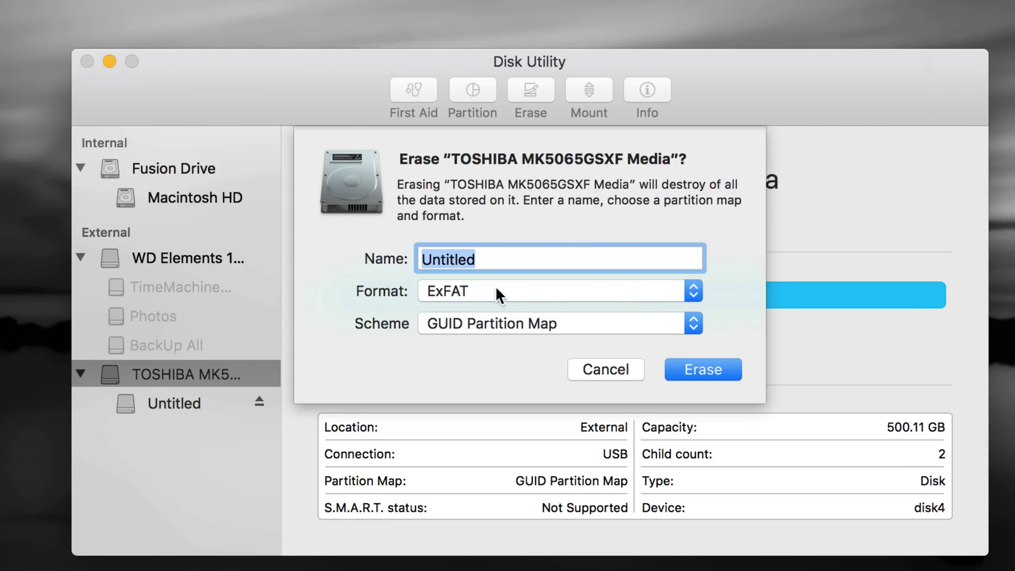
click(692, 294)
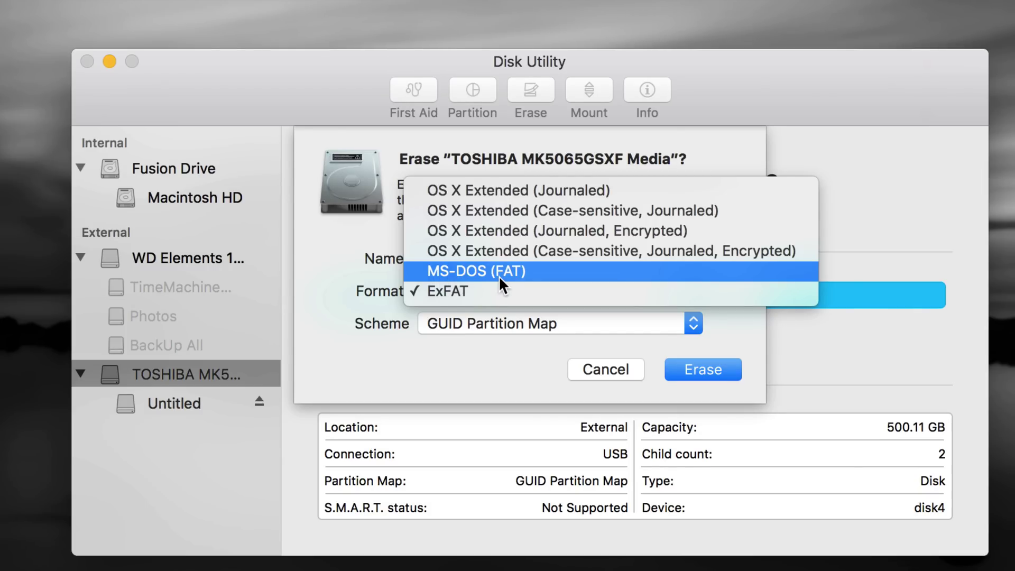
click(513, 191)
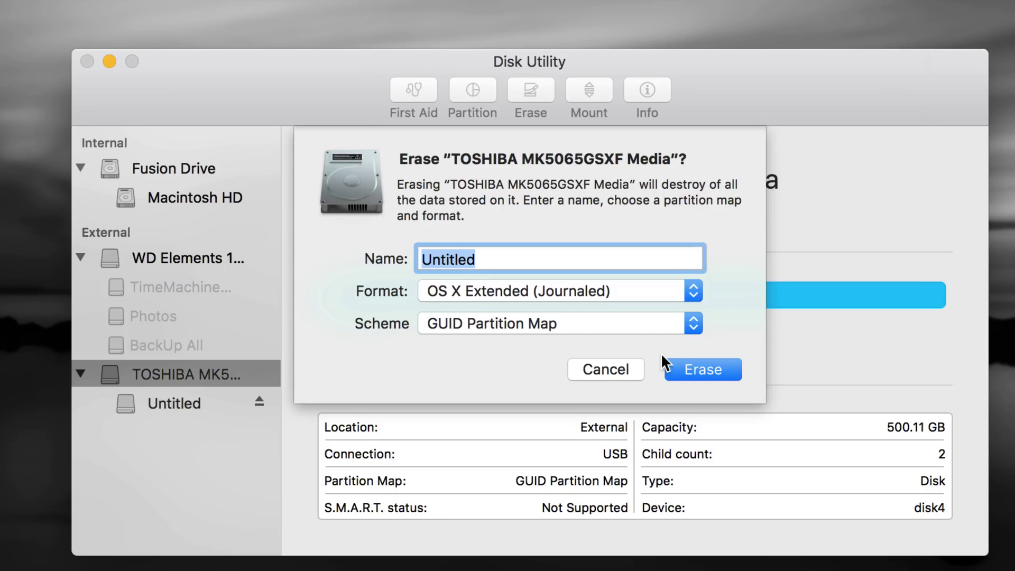
Erase the TOSHIBA disk under the name Untitled with the GUID Partition Map scheme, expand the process details and dismiss the finished report.
click(709, 369)
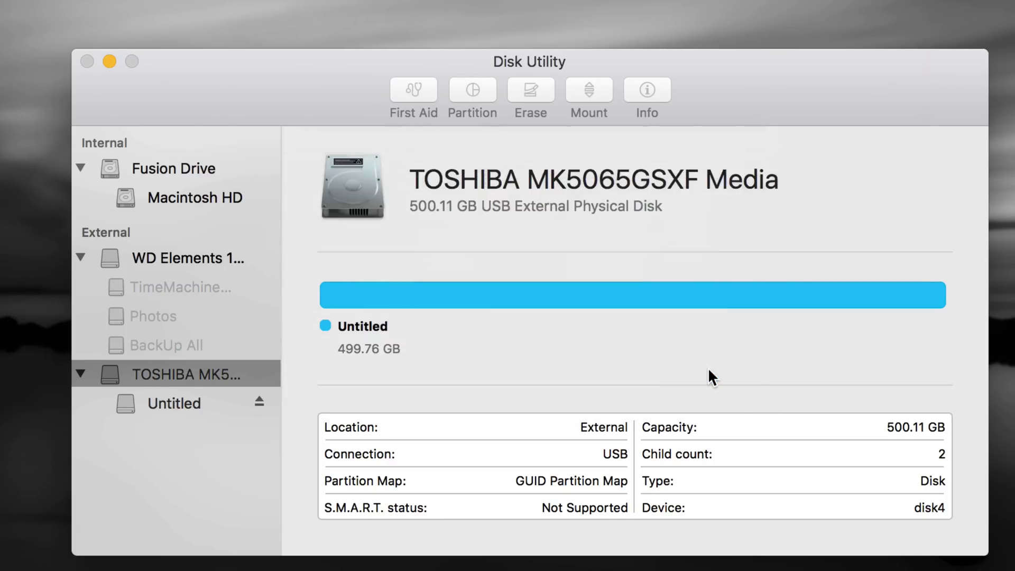
click(328, 262)
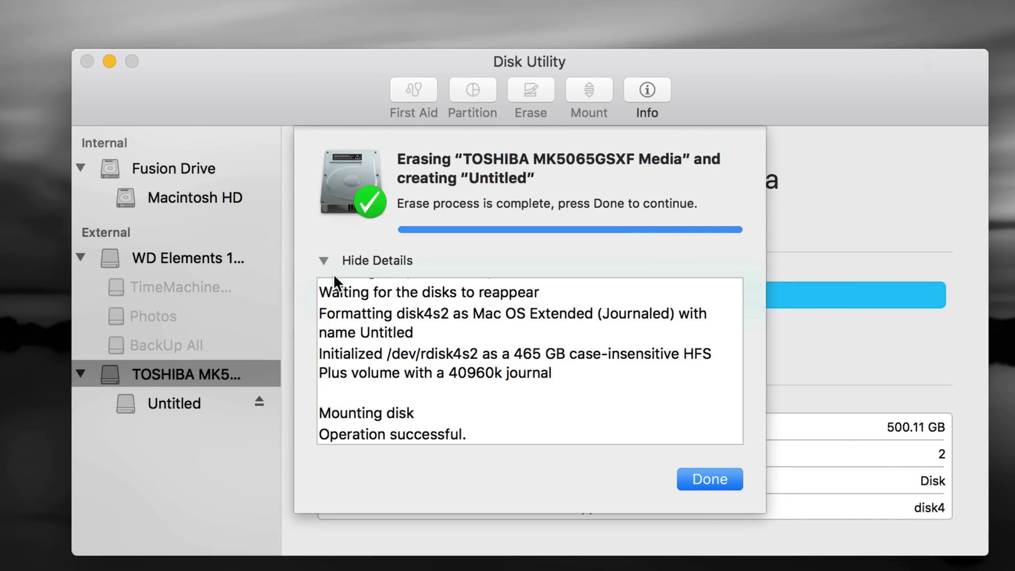
drag(745, 89, 741, 80)
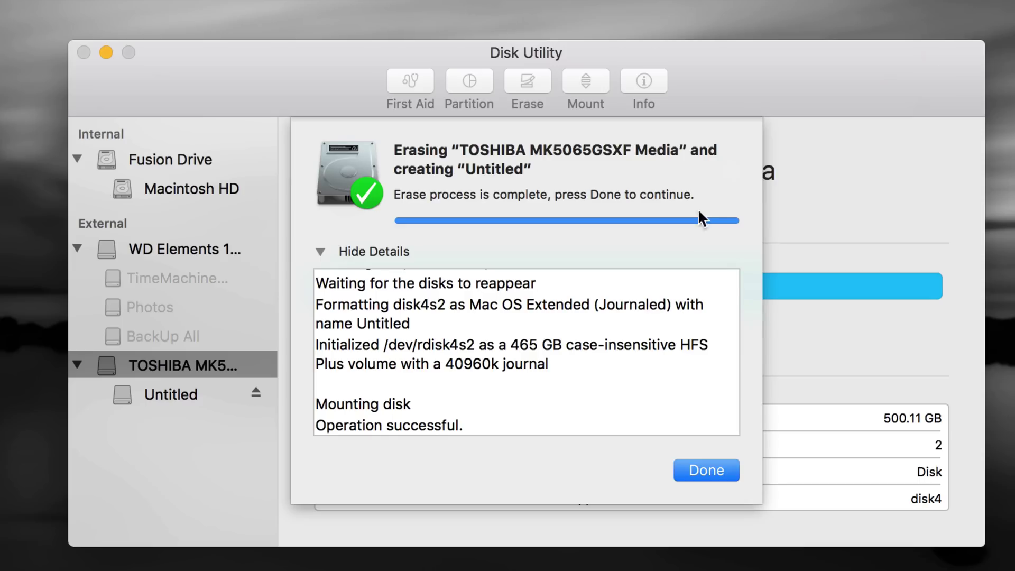
click(696, 470)
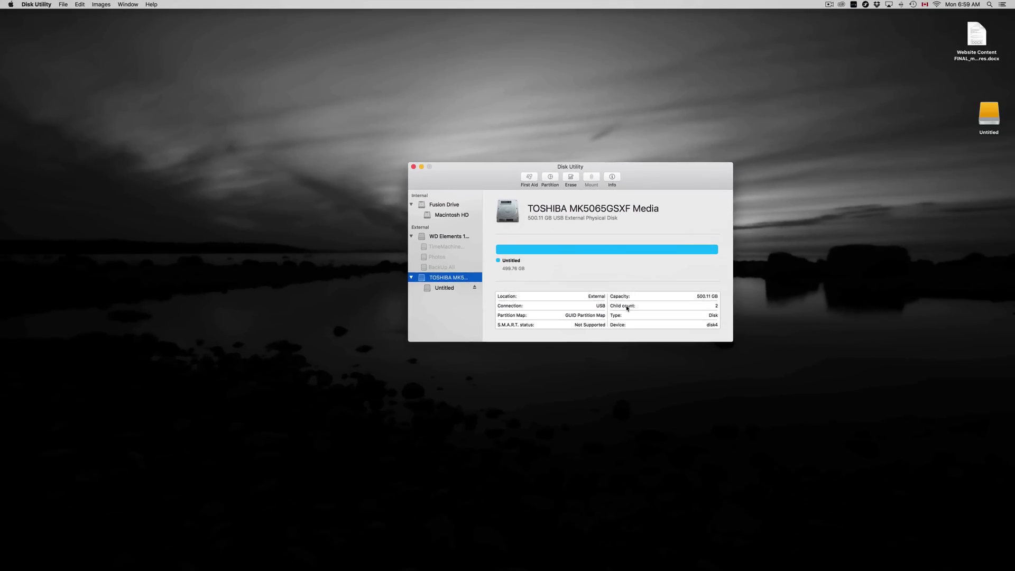
Move the Untitled drive icon beside the Disk Utility window, open the drive in Finder and place its window clear of Disk Utility.
drag(641, 176, 568, 119)
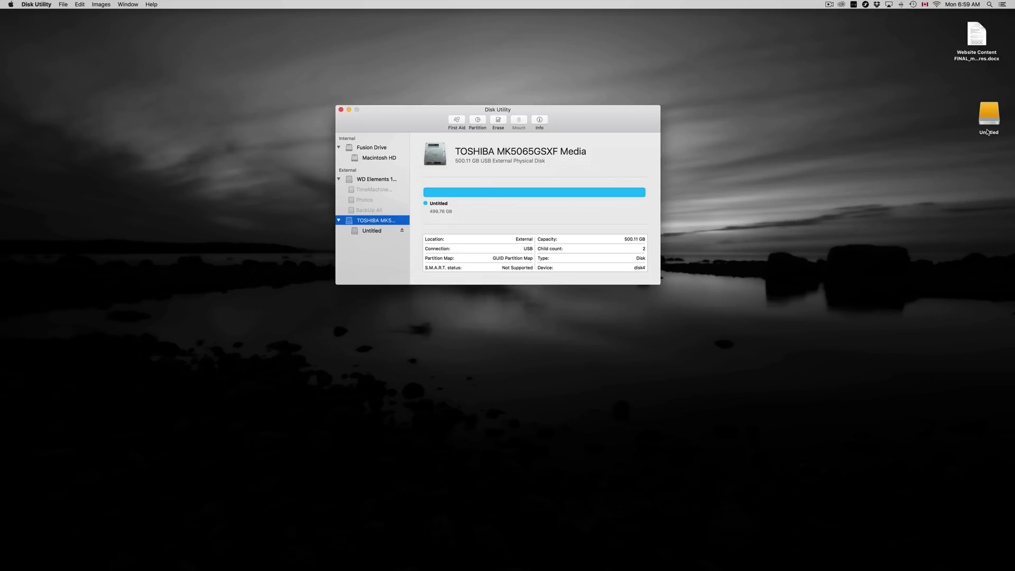
drag(991, 126, 719, 136)
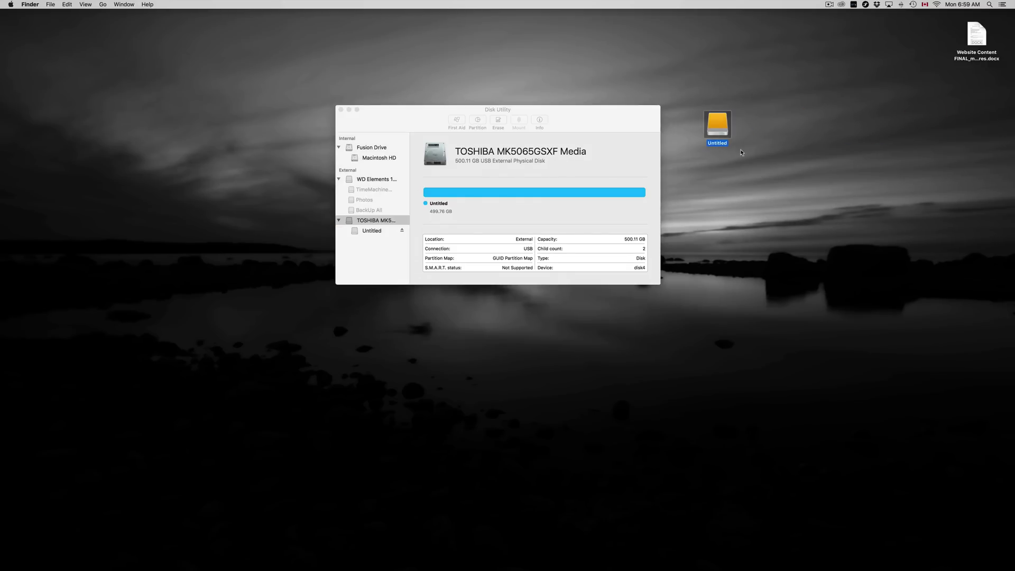
click(719, 148)
click(752, 166)
click(738, 177)
double_click(724, 132)
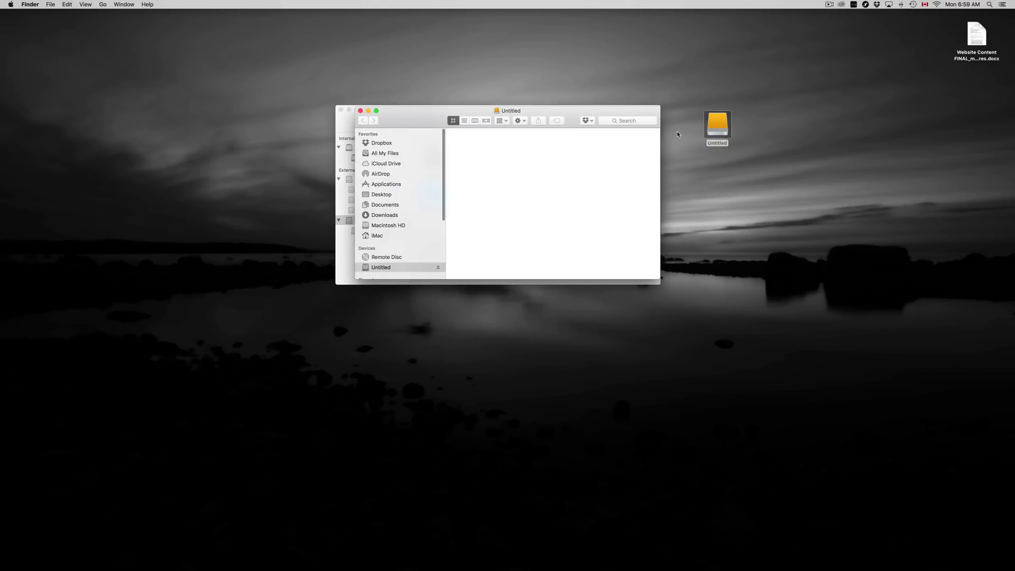
drag(423, 123, 716, 263)
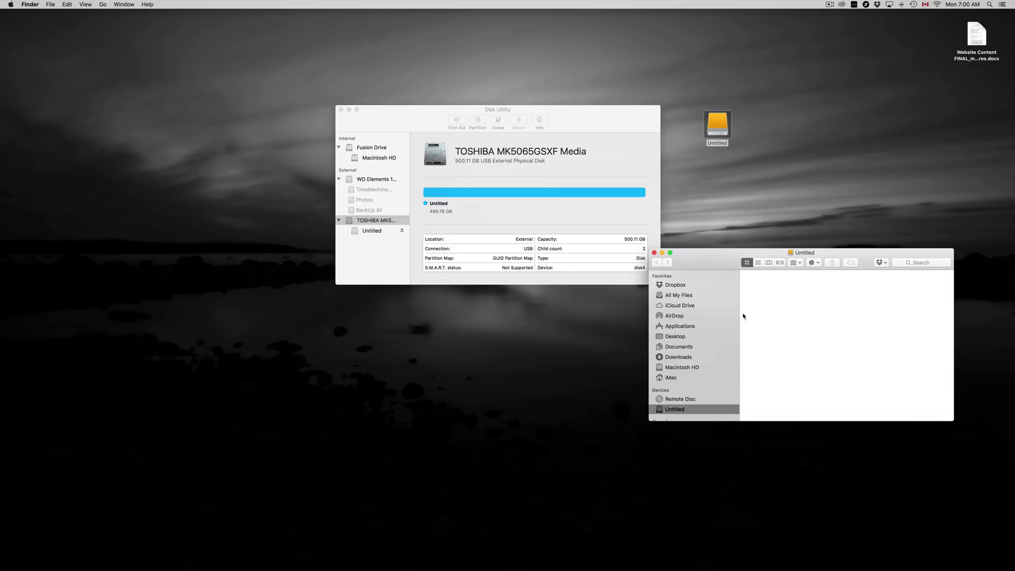
Shift the Website Content document icon slightly on the desktop, and move the Untitled drive's Finder window aside before closing it.
click(958, 59)
drag(959, 60, 963, 39)
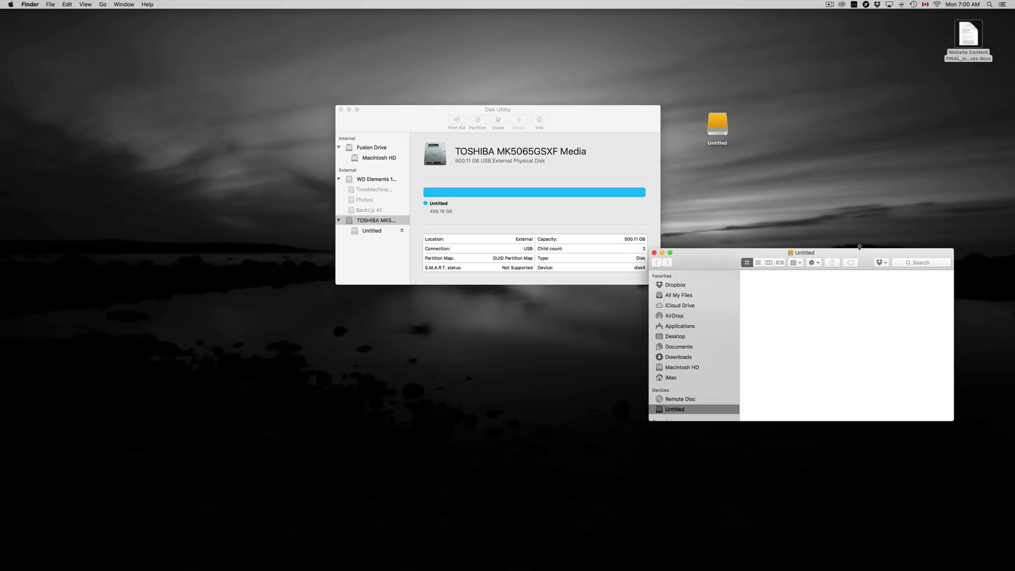
drag(861, 254, 828, 238)
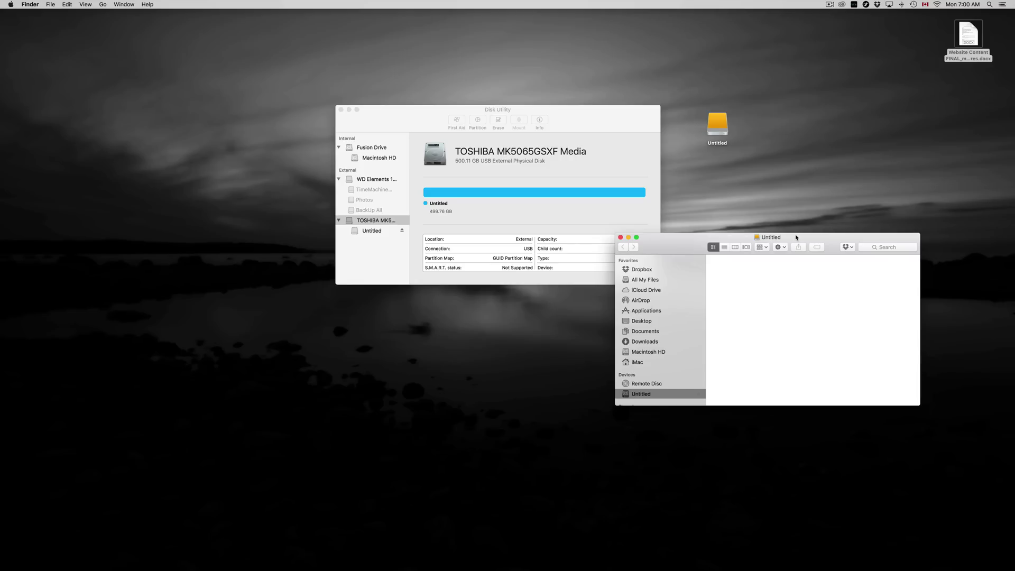
drag(717, 239, 702, 291)
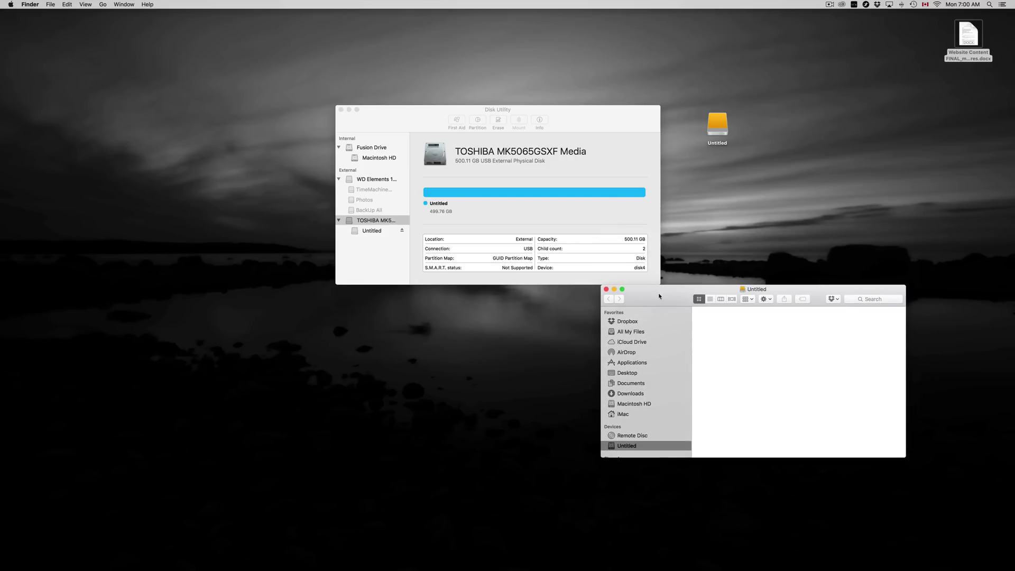
click(606, 290)
Open the partition settings of the TOSHIBA MK5065GSXF Media disk and add a second partition.
drag(599, 133, 664, 192)
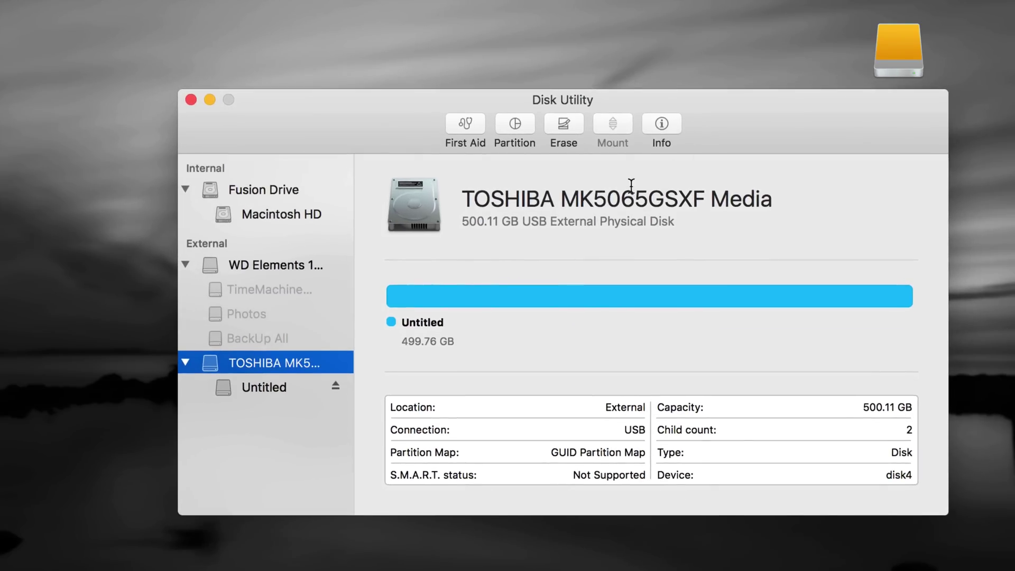
click(269, 360)
click(508, 197)
click(516, 123)
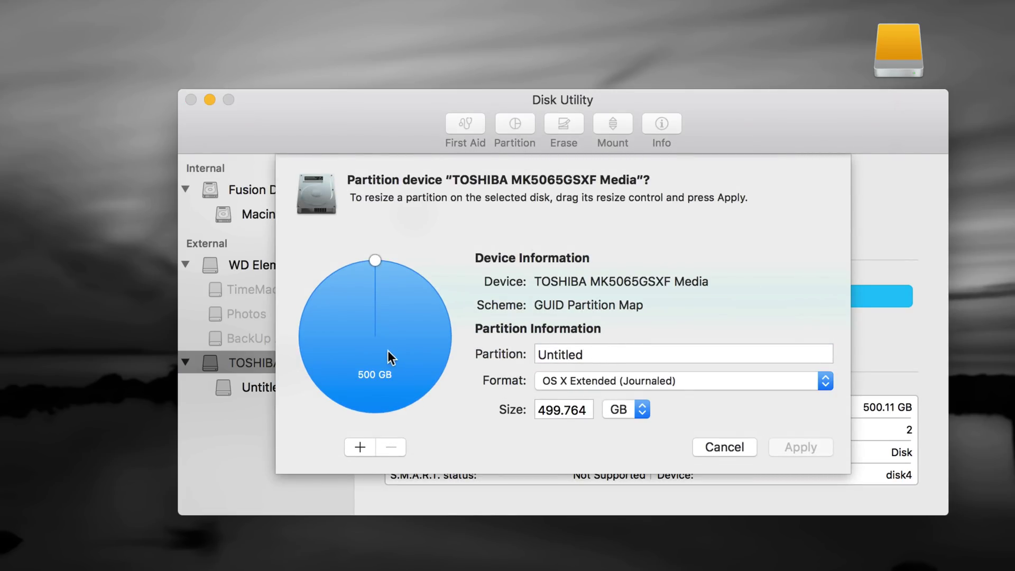
click(362, 447)
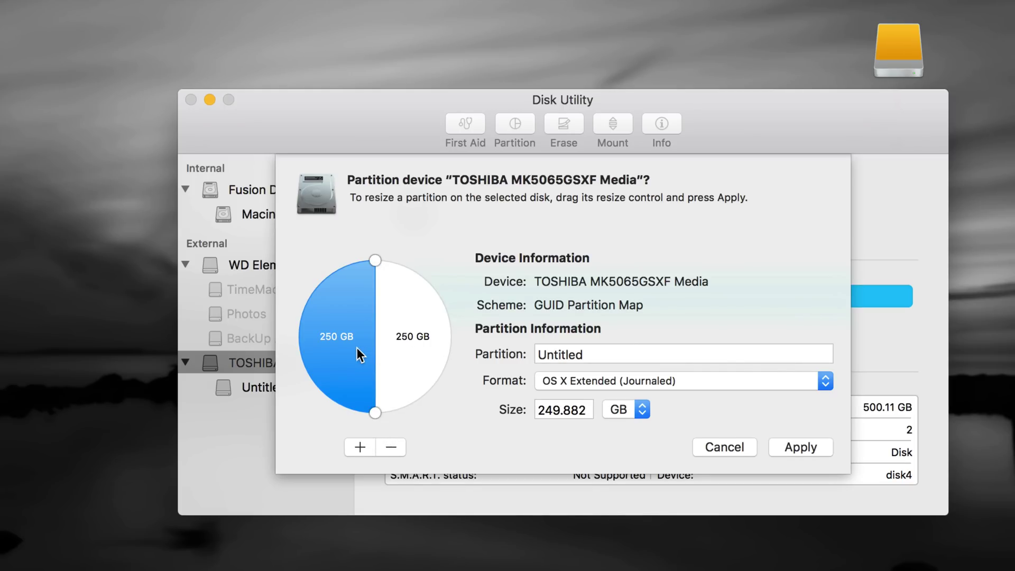
Resize the selected Untitled partition in the pie chart to about 120 GB.
click(565, 410)
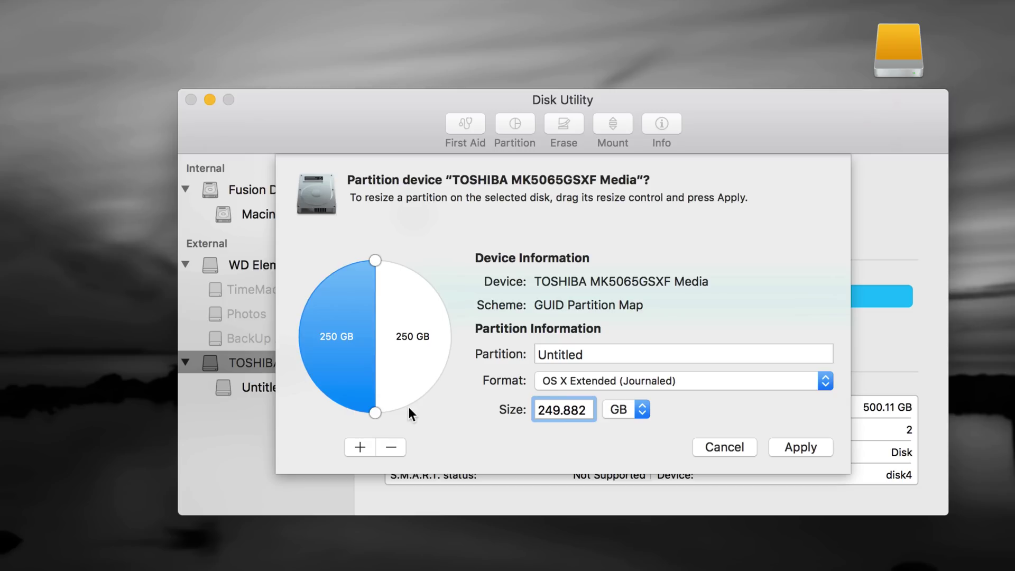
drag(374, 412, 325, 332)
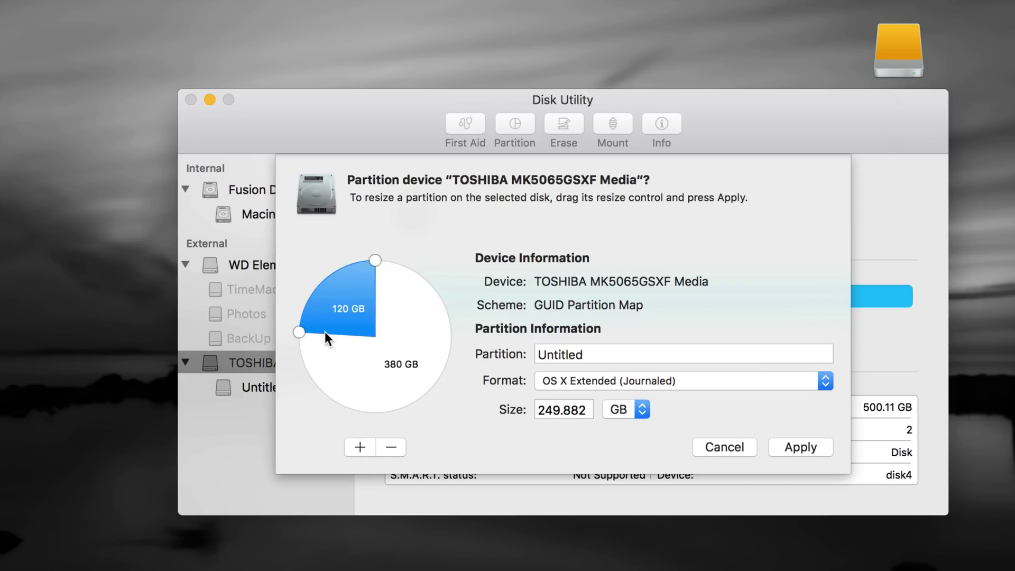
drag(324, 331, 325, 331)
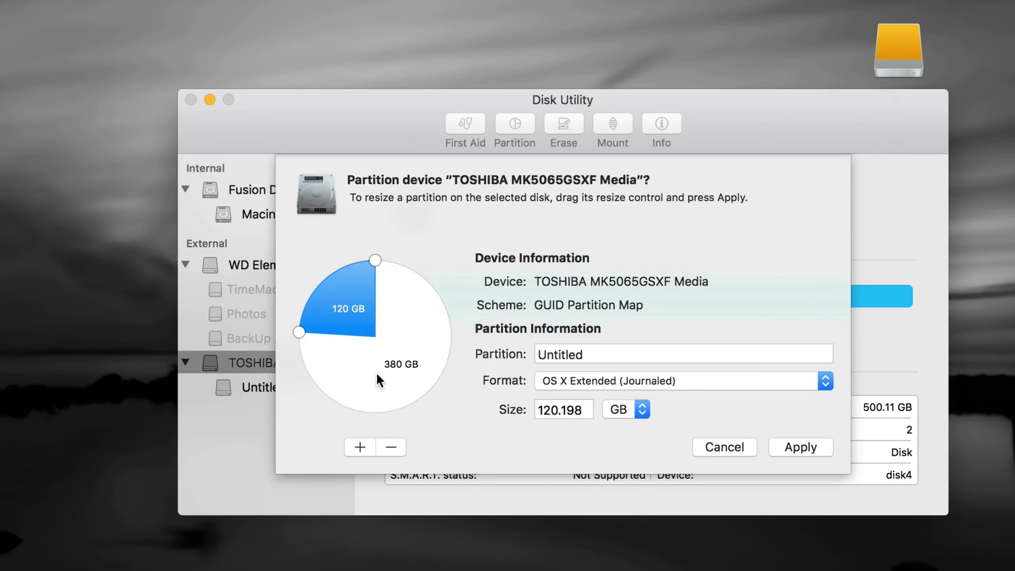
Keep the 380 GB partition as OS X Extended (Journaled) and set the 120 GB partition's format to ExFAT.
click(394, 364)
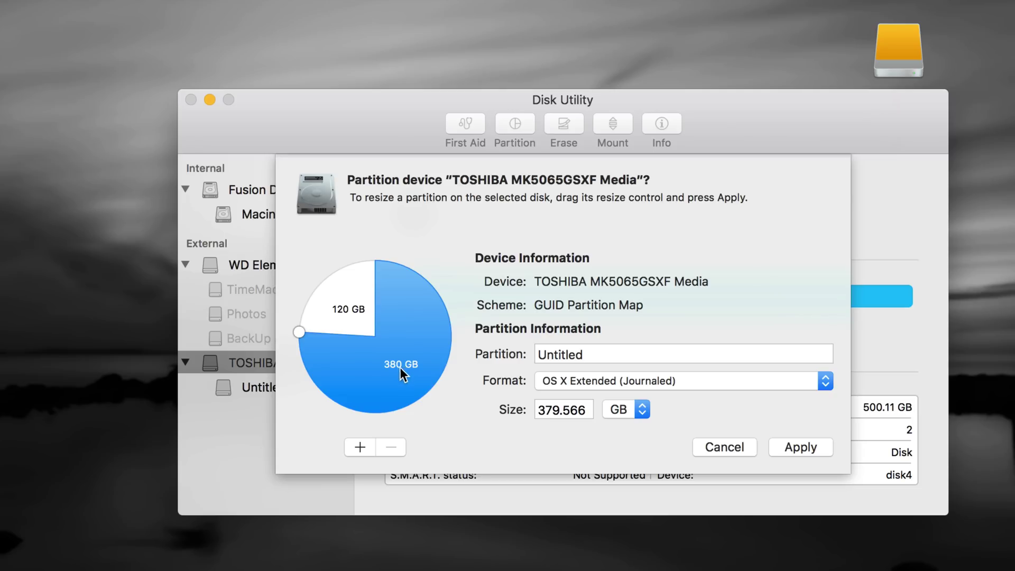
click(701, 388)
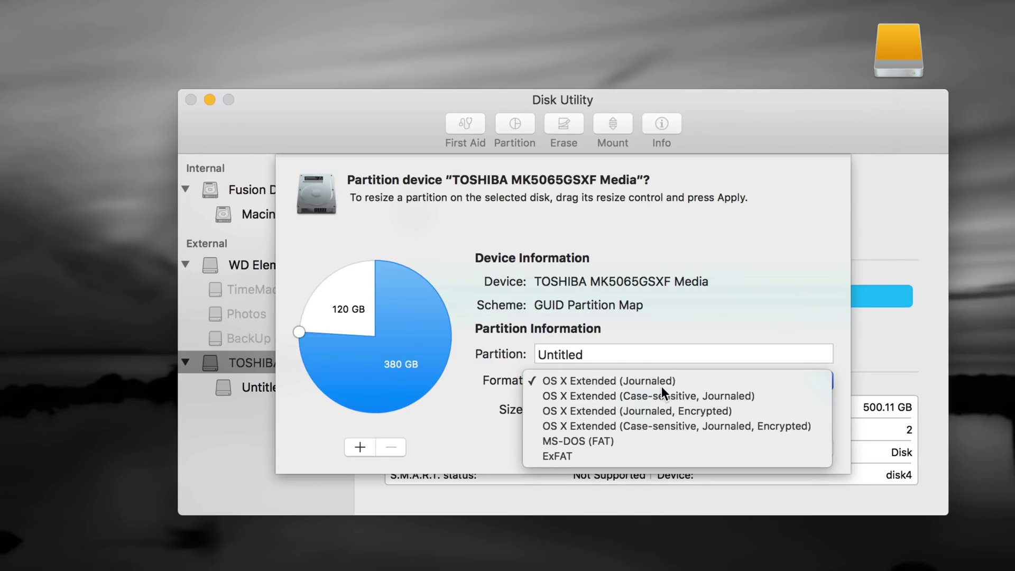
click(629, 381)
click(360, 314)
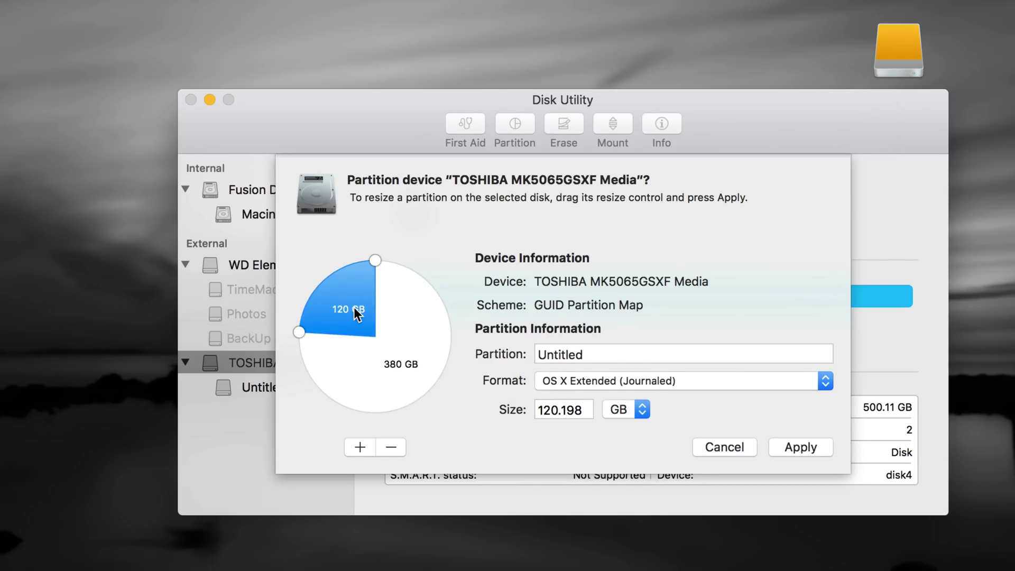
click(698, 377)
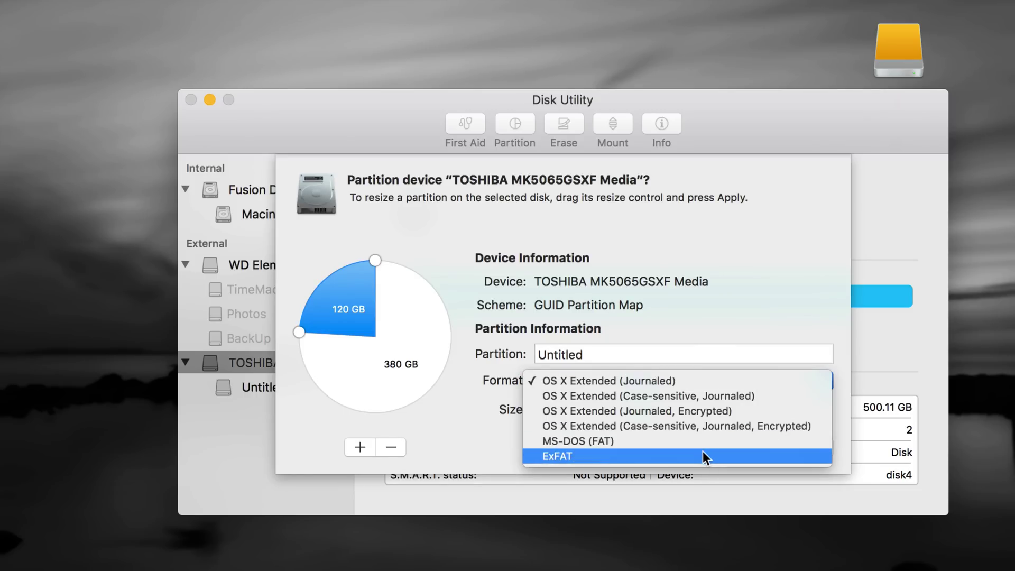
key(Up)
key(Return)
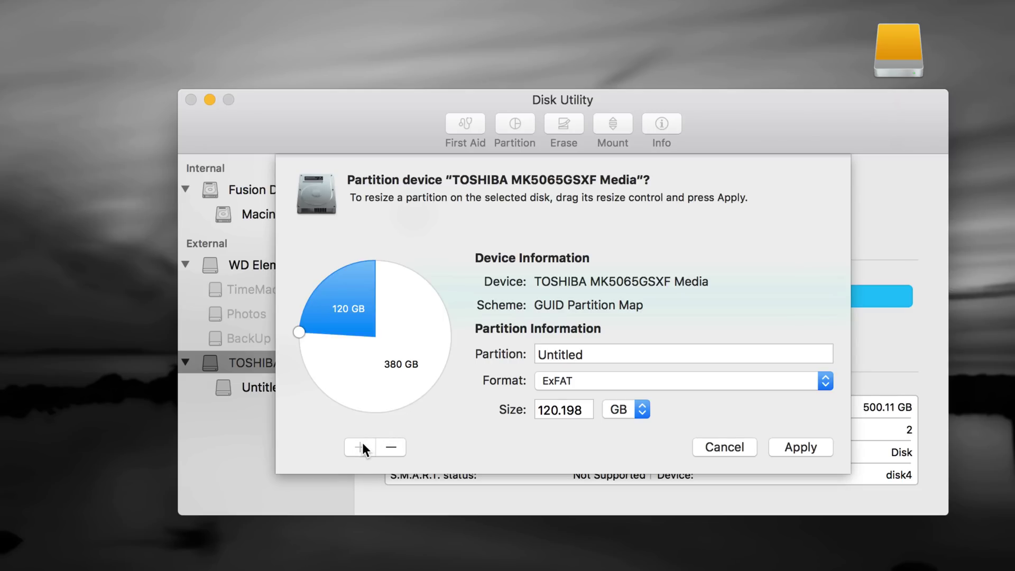
Split the 380 GB partition by adding a third partition, and remove the added partition again.
click(412, 366)
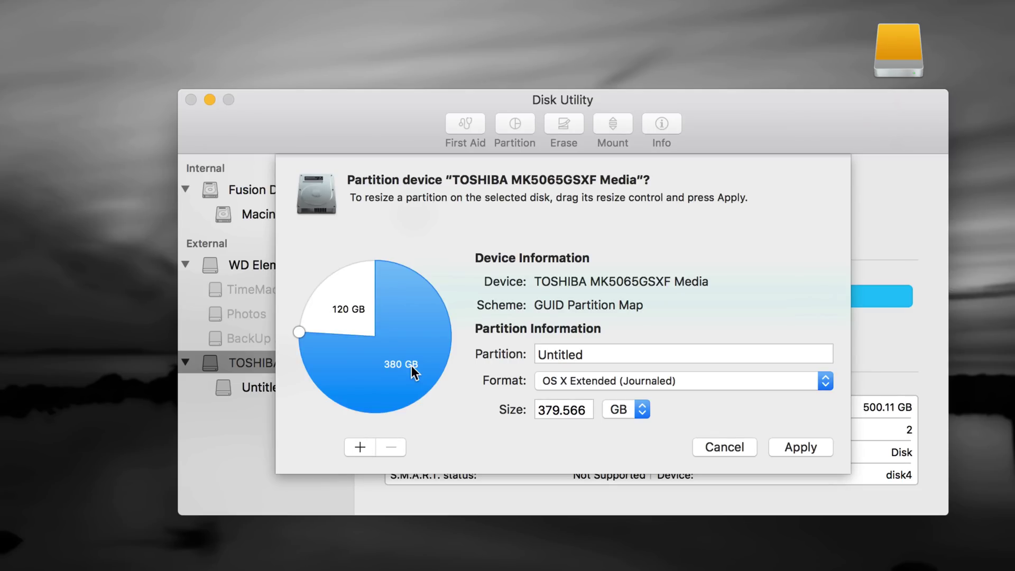
click(359, 446)
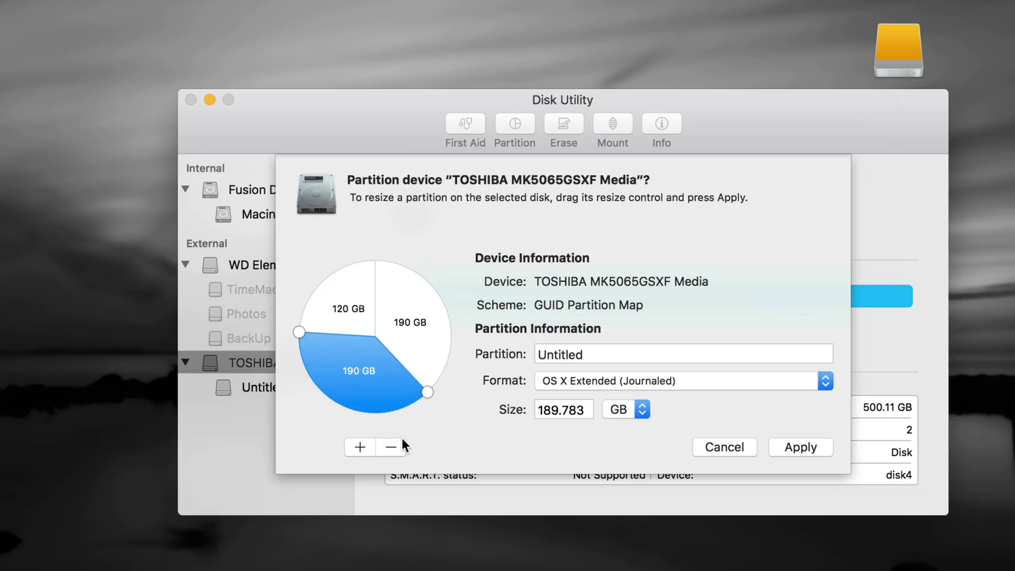
click(391, 448)
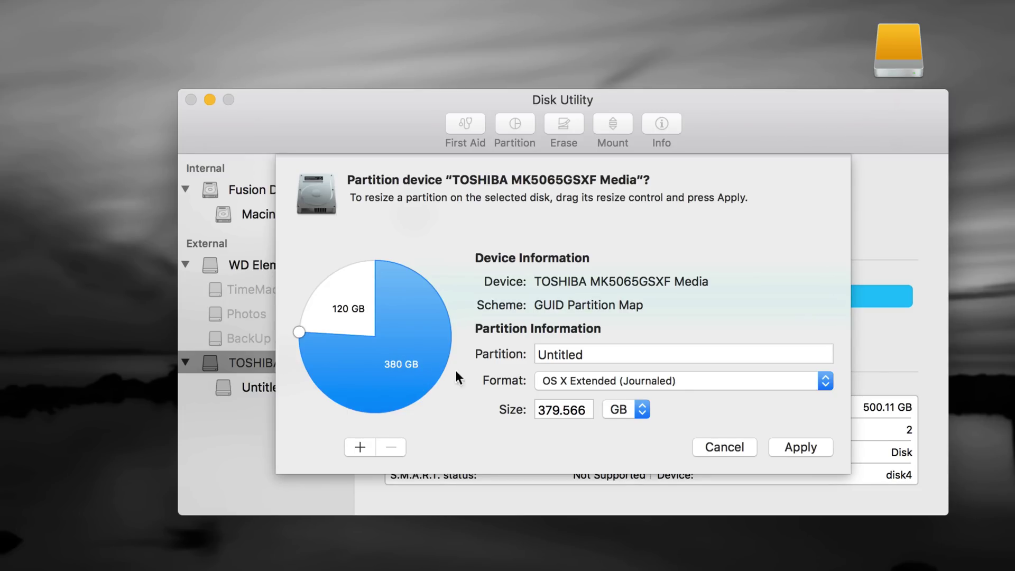
Check both partitions' settings, apply the new layout to the TOSHIBA disk with its details shown, and dismiss the finished report.
click(339, 305)
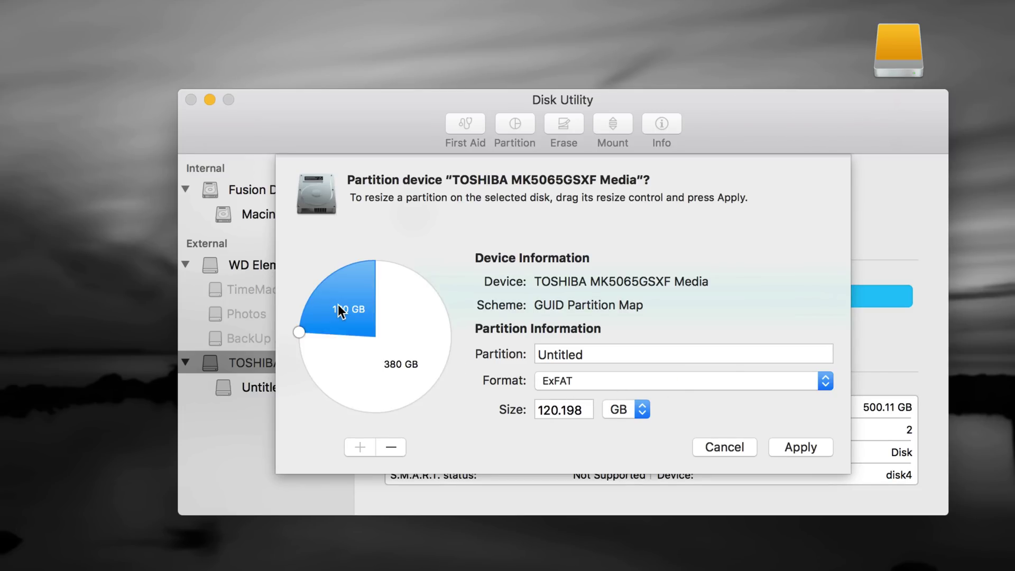
click(410, 362)
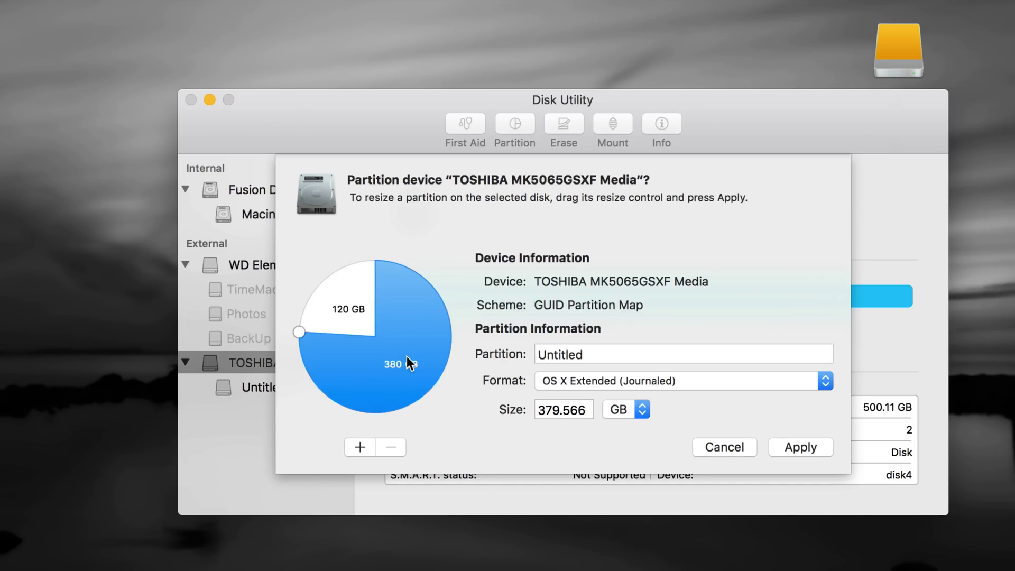
click(779, 448)
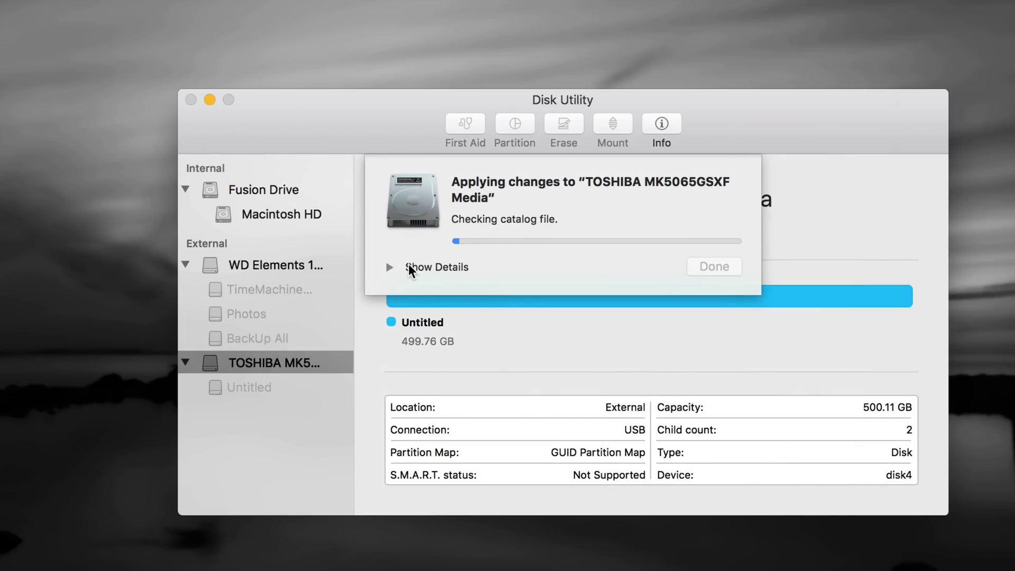
click(389, 267)
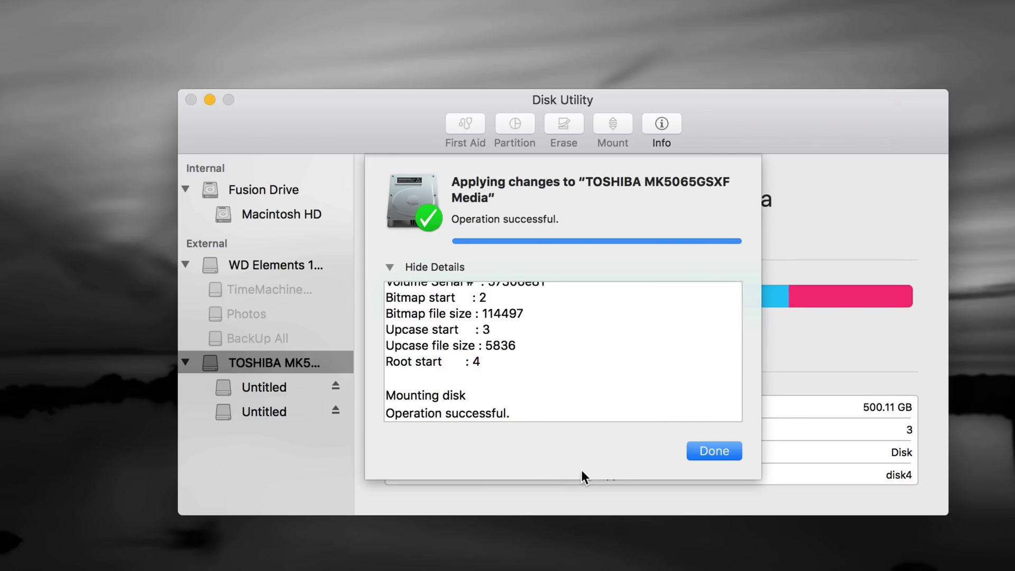
click(714, 451)
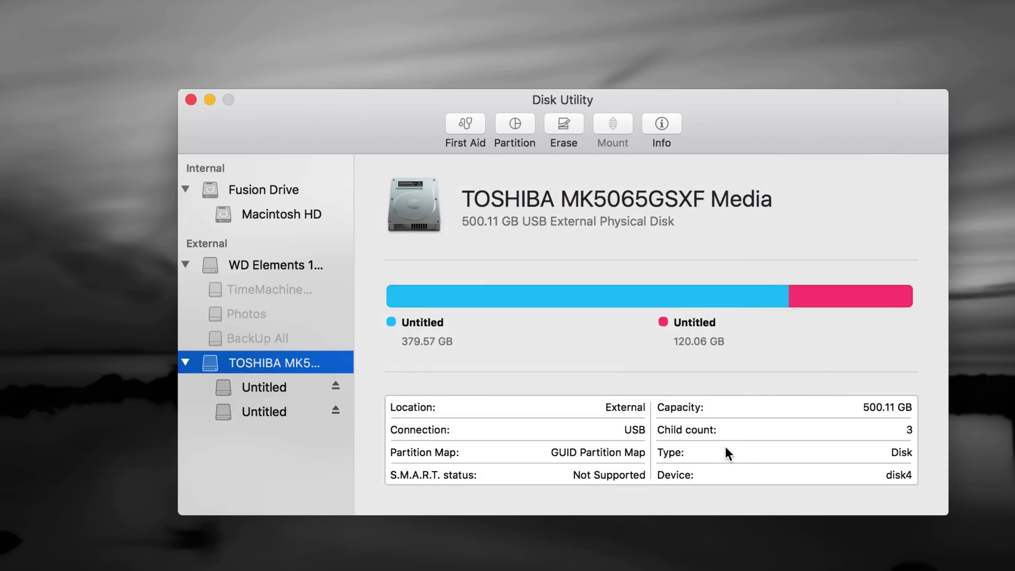
View the details of both new Untitled volumes, and arrange their desktop icons side by side, clear of the Disk Utility window.
click(262, 386)
click(264, 403)
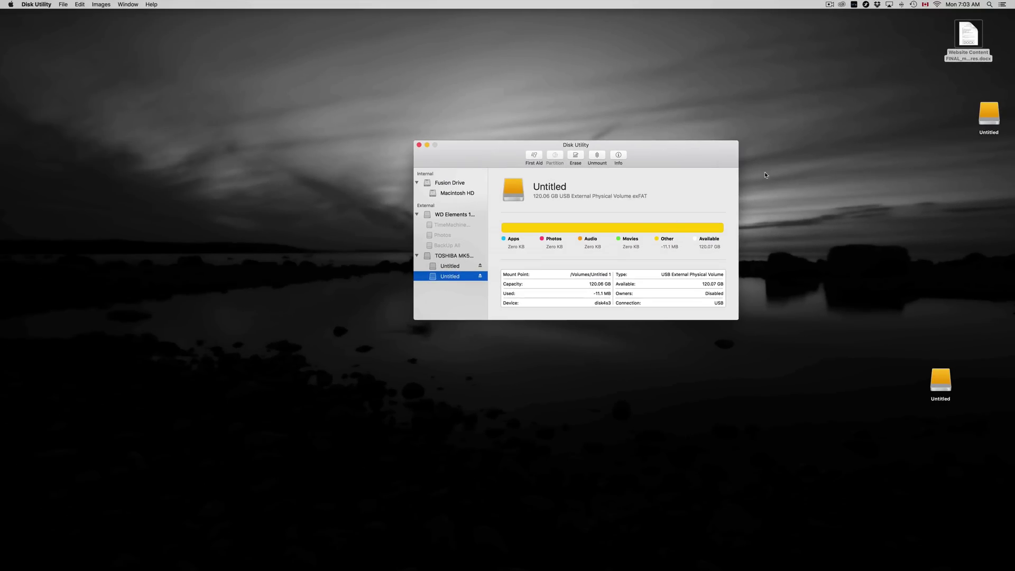
drag(991, 112, 828, 190)
drag(928, 370, 873, 195)
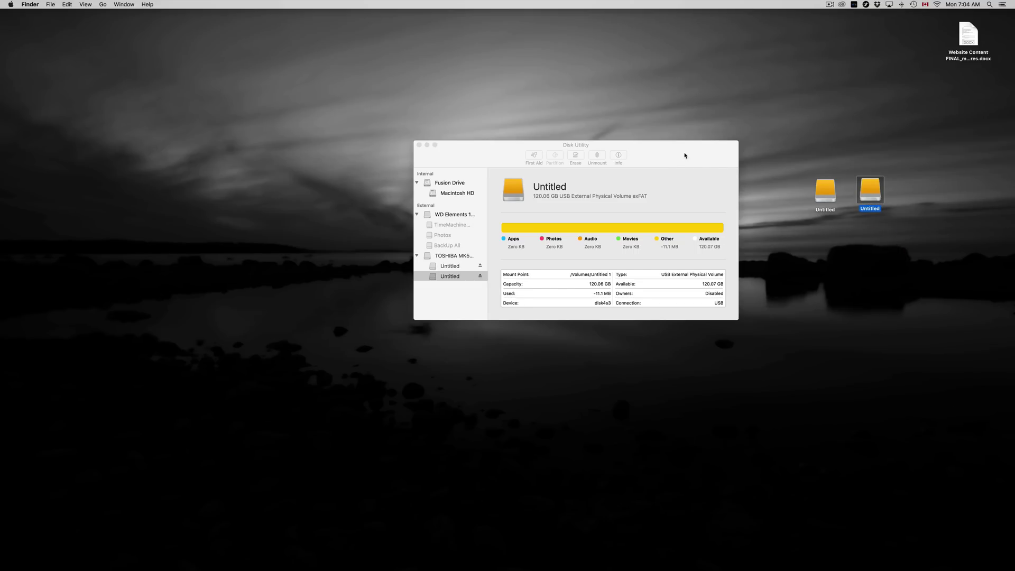
drag(684, 156, 559, 172)
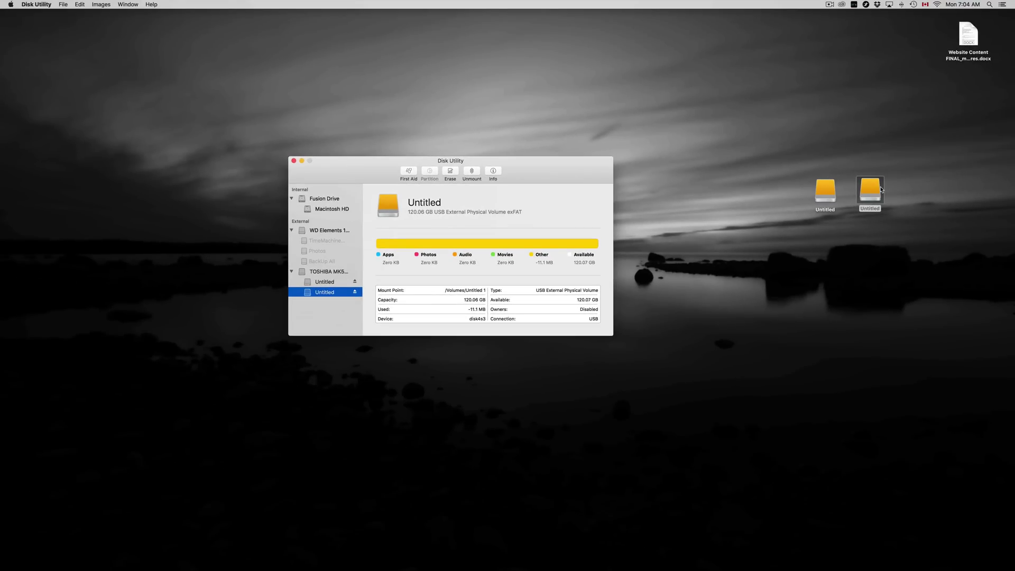
Rename the 120 GB ExFAT Untitled drive on the desktop to PC in its info window, and close that window.
right_click(873, 189)
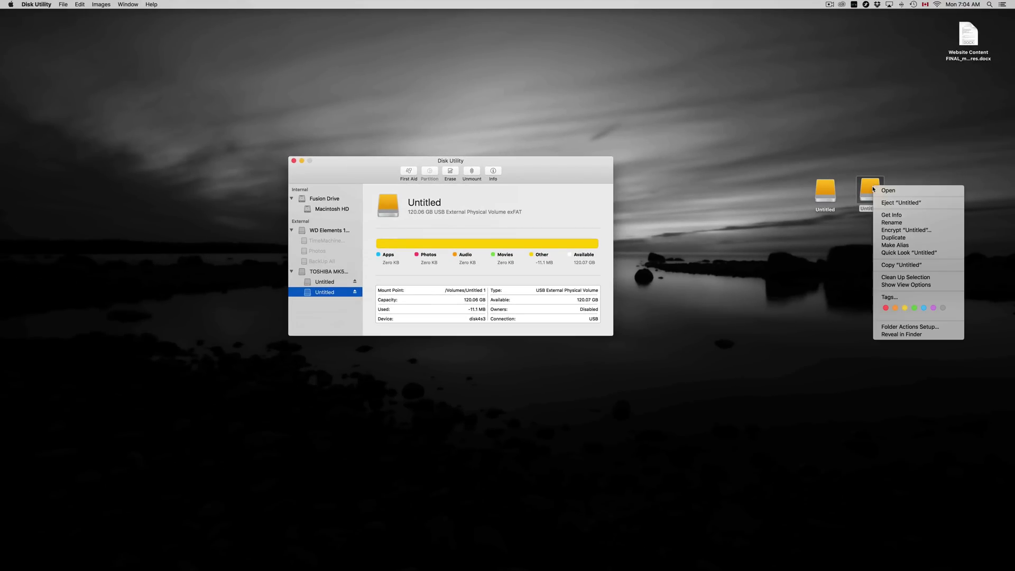
click(891, 216)
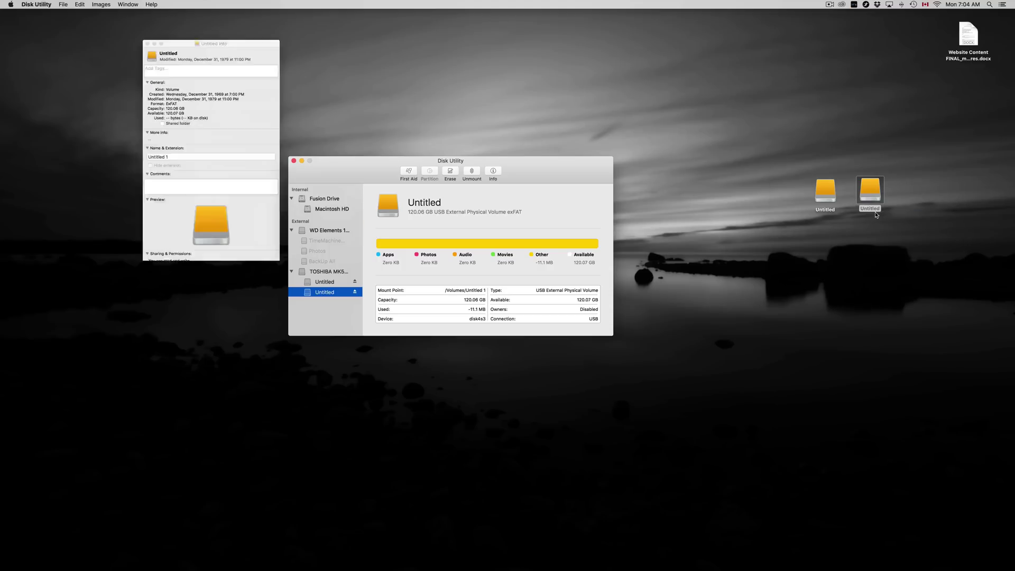
drag(133, 16, 755, 114)
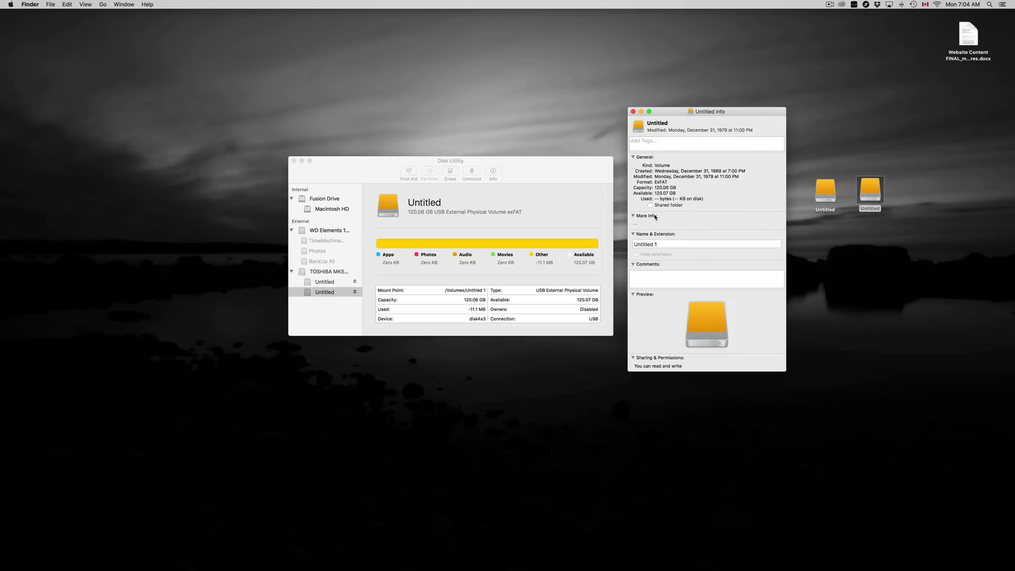
mouse_move(656, 188)
mouse_down()
mouse_move(681, 197)
mouse_move(651, 182)
mouse_up()
click(654, 244)
drag(659, 244, 627, 243)
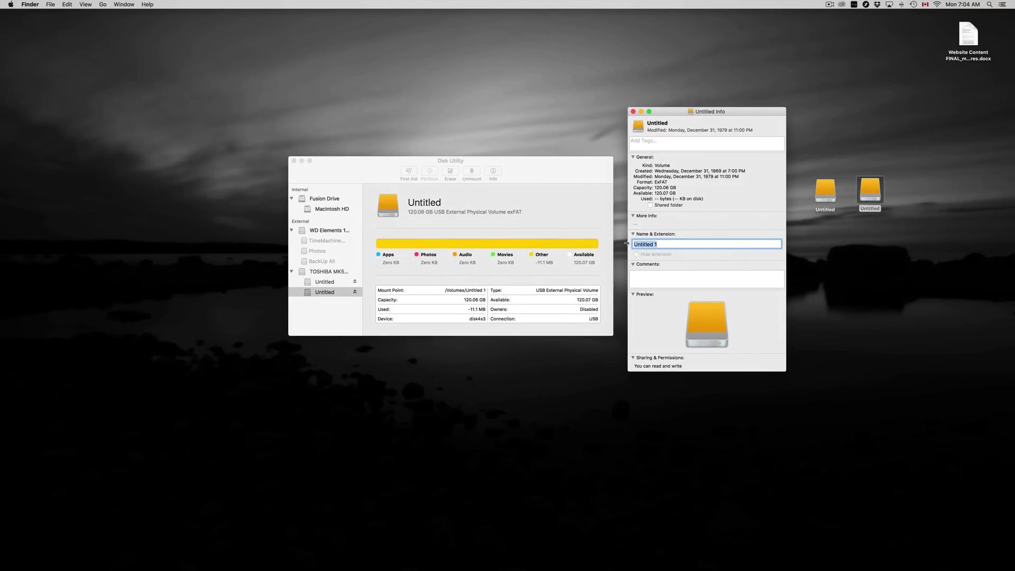
text(PC)
click(838, 277)
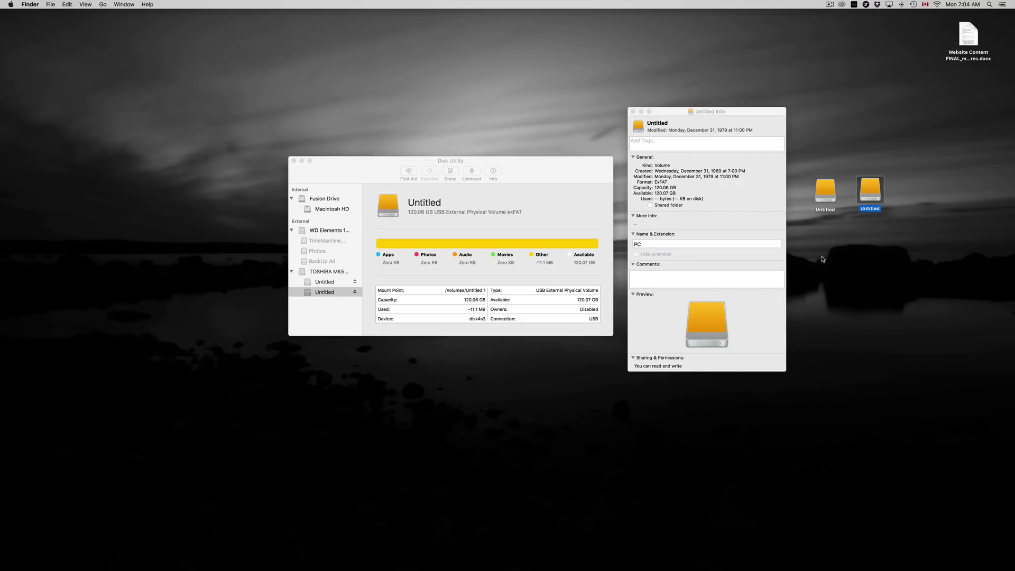
click(633, 112)
Rename the remaining Untitled drive directly on the desktop to TimeMachine.
click(830, 243)
click(831, 212)
click(830, 231)
click(829, 214)
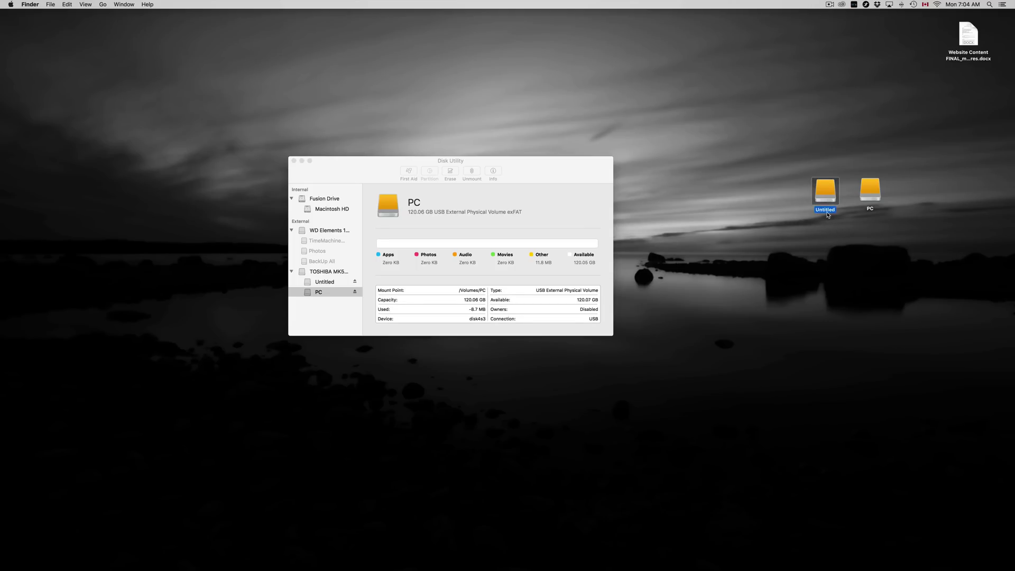
drag(827, 213, 830, 215)
click(834, 223)
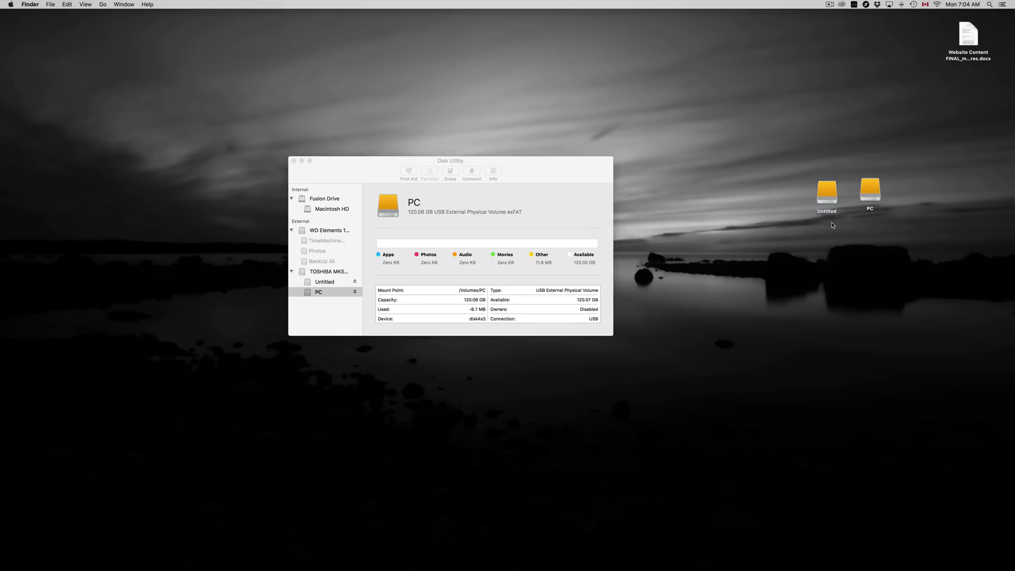
click(829, 215)
click(841, 238)
click(832, 212)
click(831, 212)
text(TimeMachine)
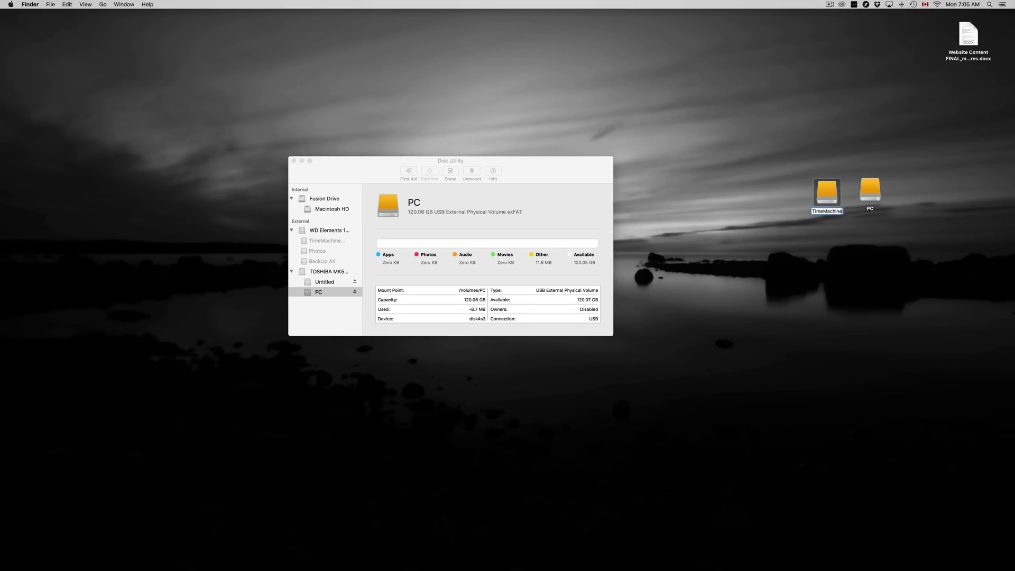
click(833, 240)
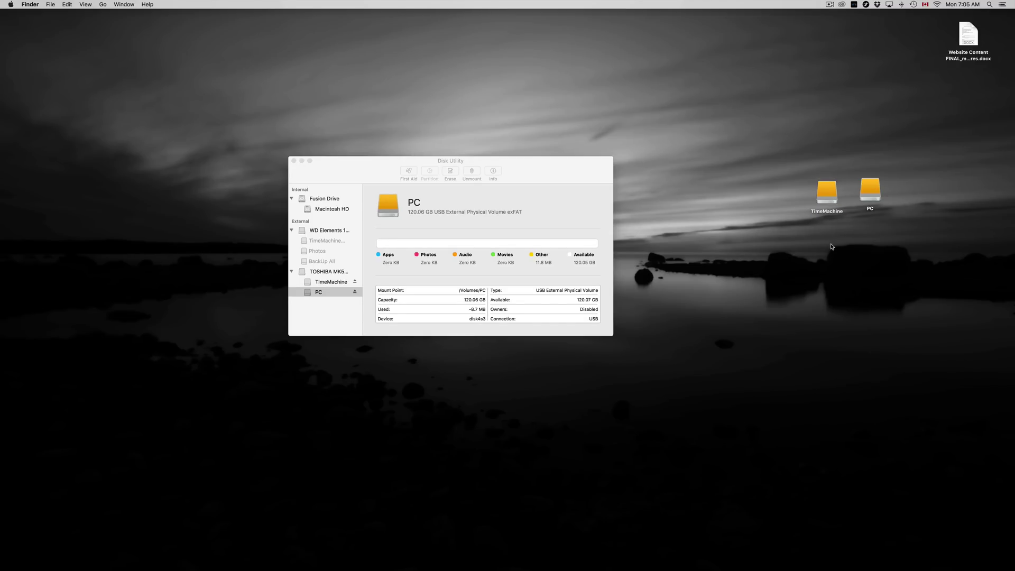
Move the TimeMachine drive icon further away from the PC icon and extend its name to TimeMachineNEW.
drag(839, 200, 824, 197)
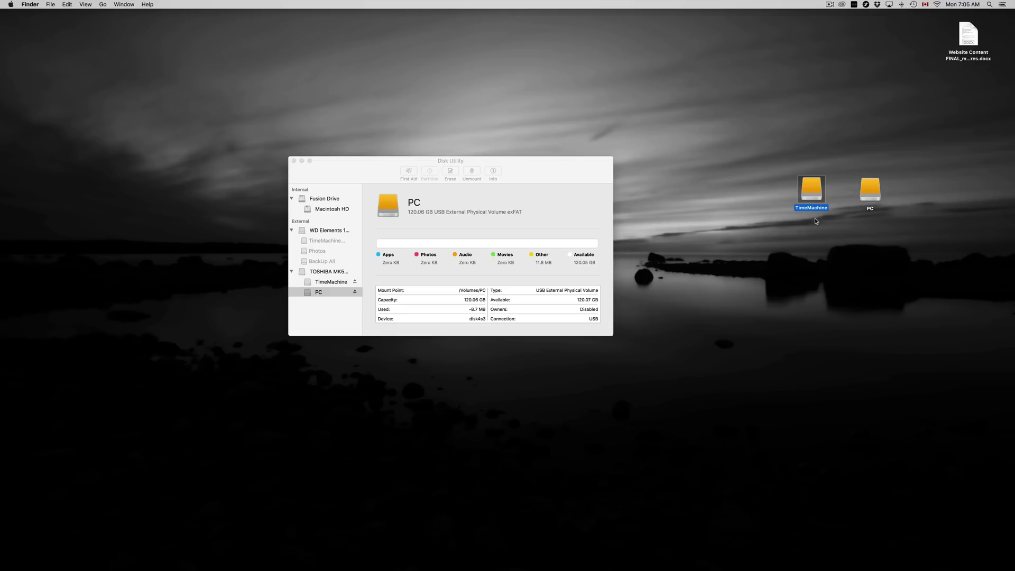
click(812, 222)
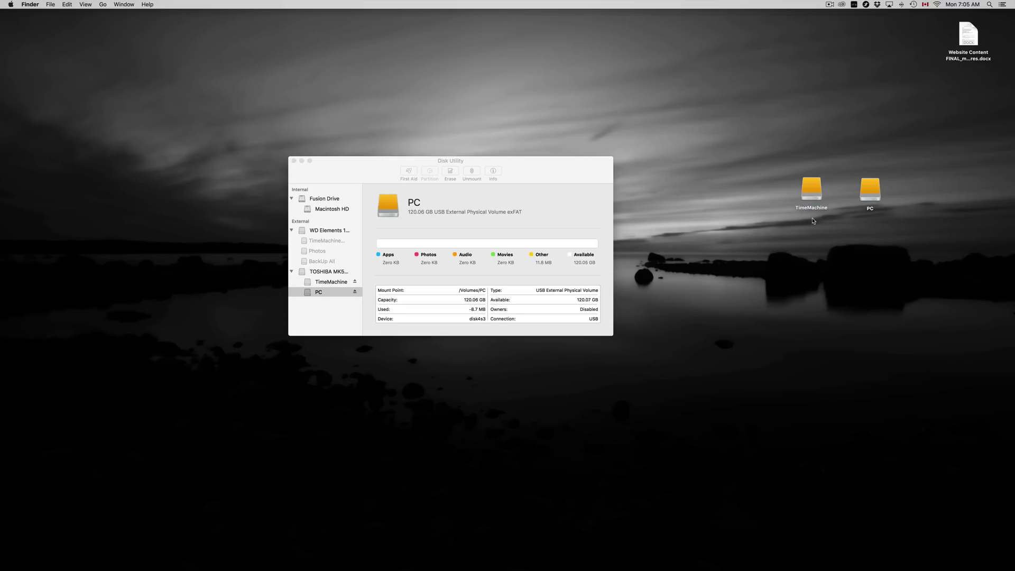
click(814, 210)
click(814, 208)
key(Right)
text(NE)
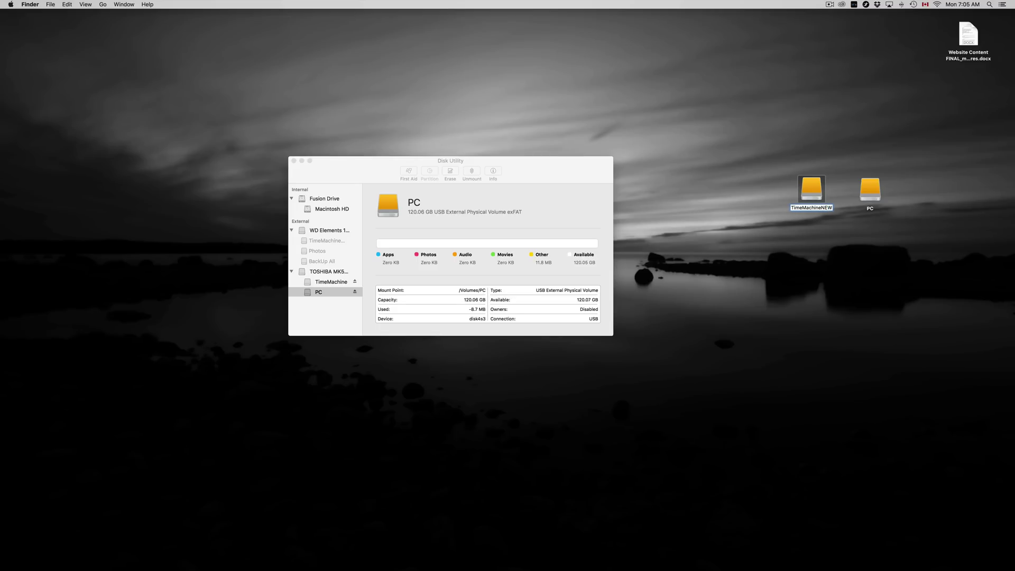
click(808, 252)
Rearrange the TimeMachineNEW and PC drive icons next to each other on the desktop.
click(810, 191)
drag(866, 205, 846, 202)
click(837, 221)
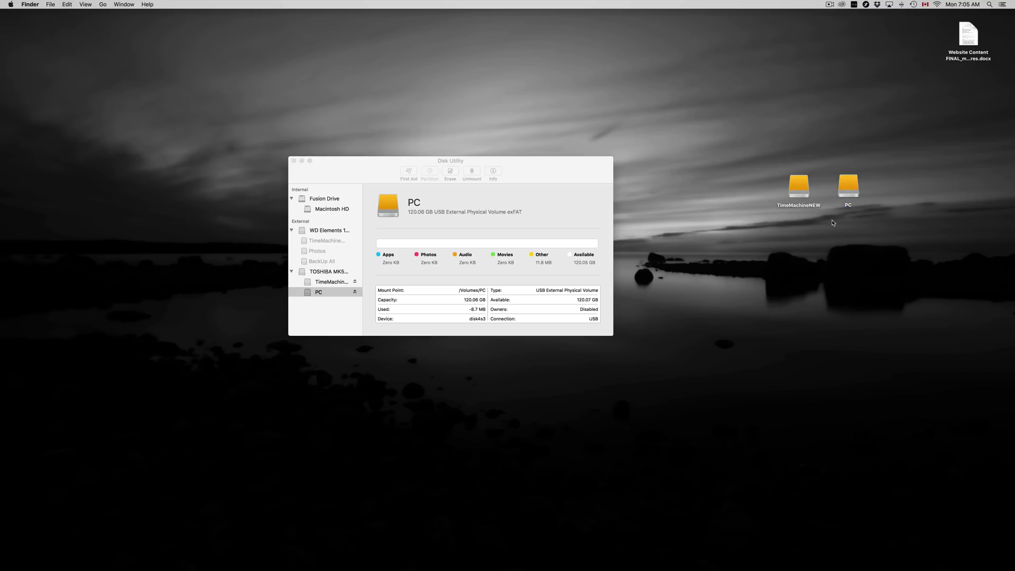
drag(804, 197, 798, 201)
Open the PC drive in Finder, place its window below the drive icons and copy the Website Content document into it.
click(847, 191)
double_click(846, 191)
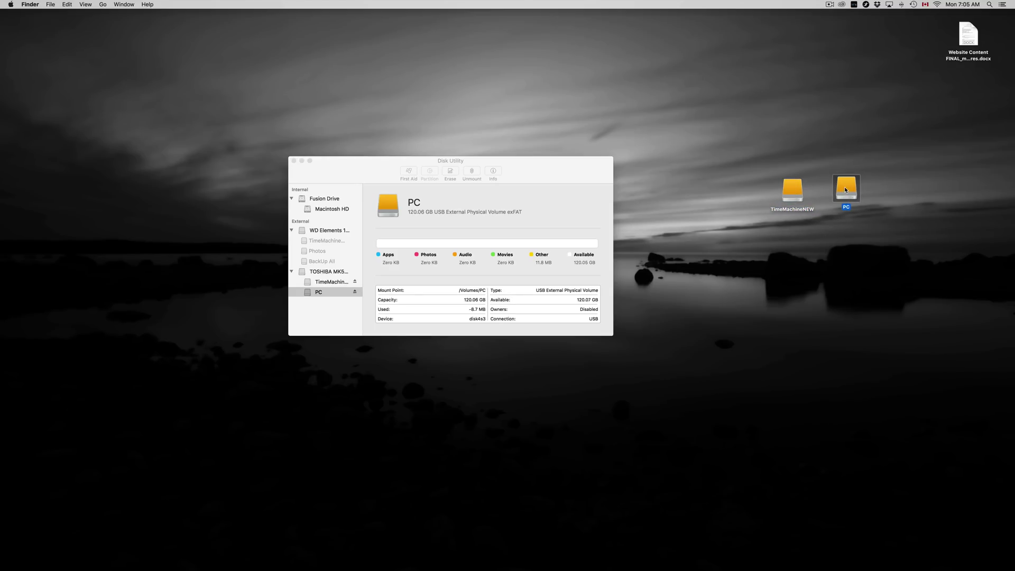
drag(600, 114, 797, 254)
drag(955, 46, 699, 293)
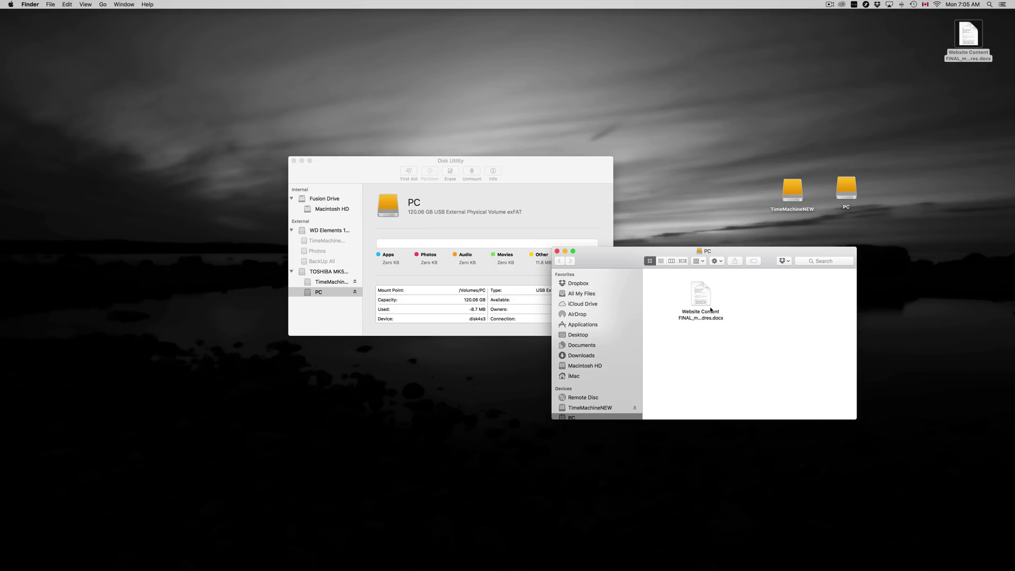
Open the TimeMachineNEW drive in Finder, place its window clear of the PC drive's contents, and close both Finder windows.
double_click(792, 193)
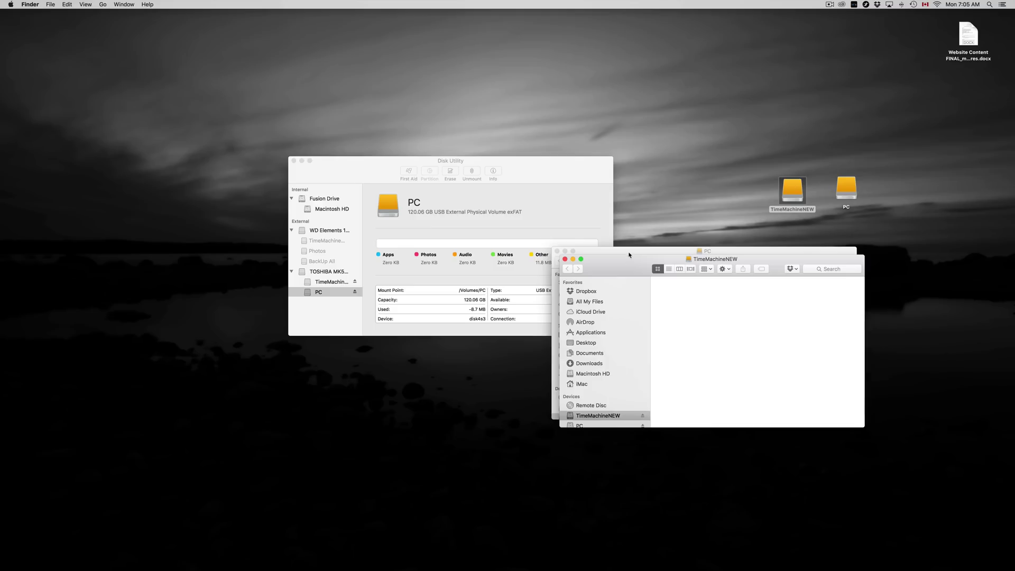
drag(630, 260, 709, 338)
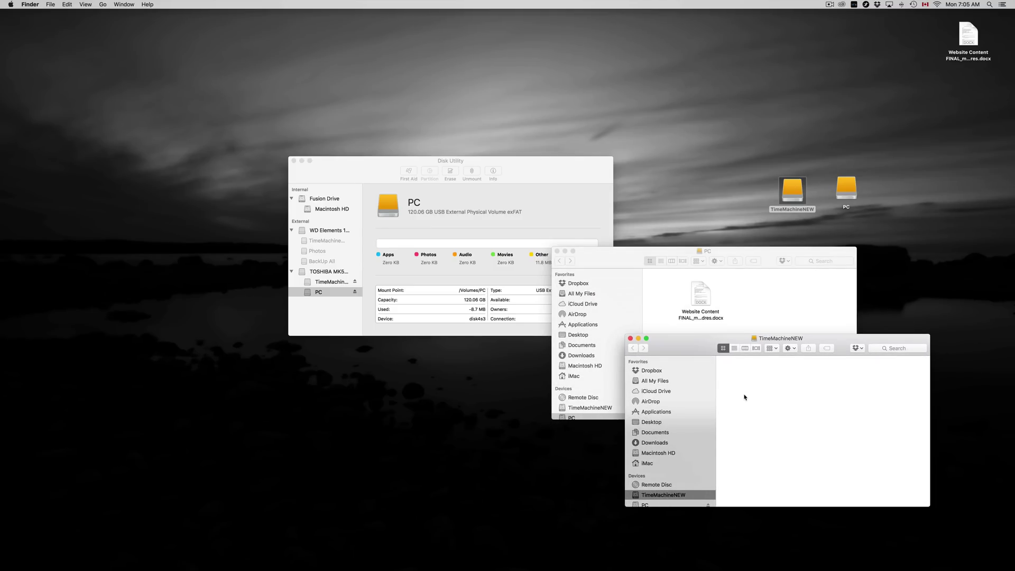
alt+click(555, 251)
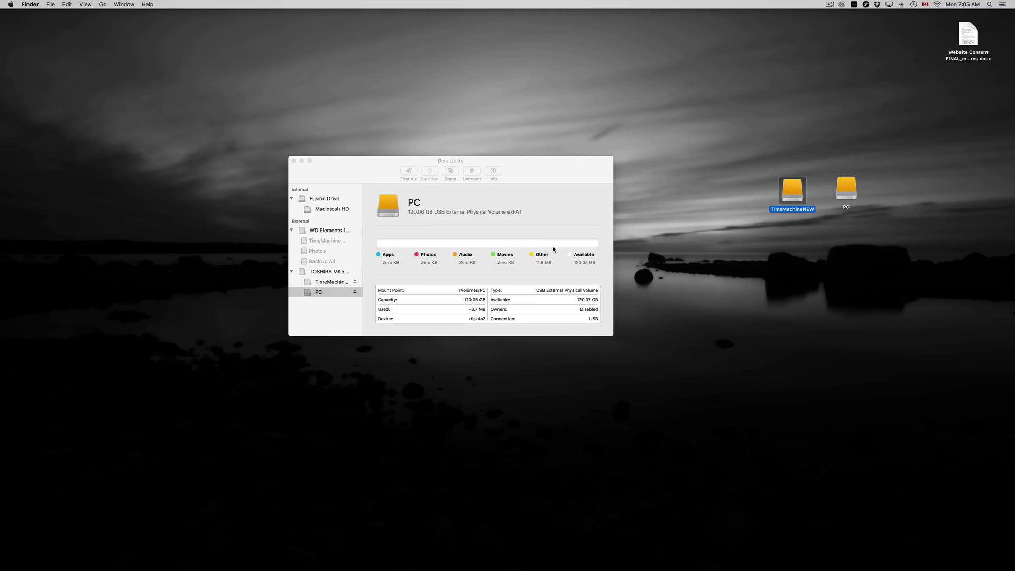
Switch back to Disk Utility and move its window closer to the centre of the screen.
click(532, 191)
drag(328, 164, 396, 204)
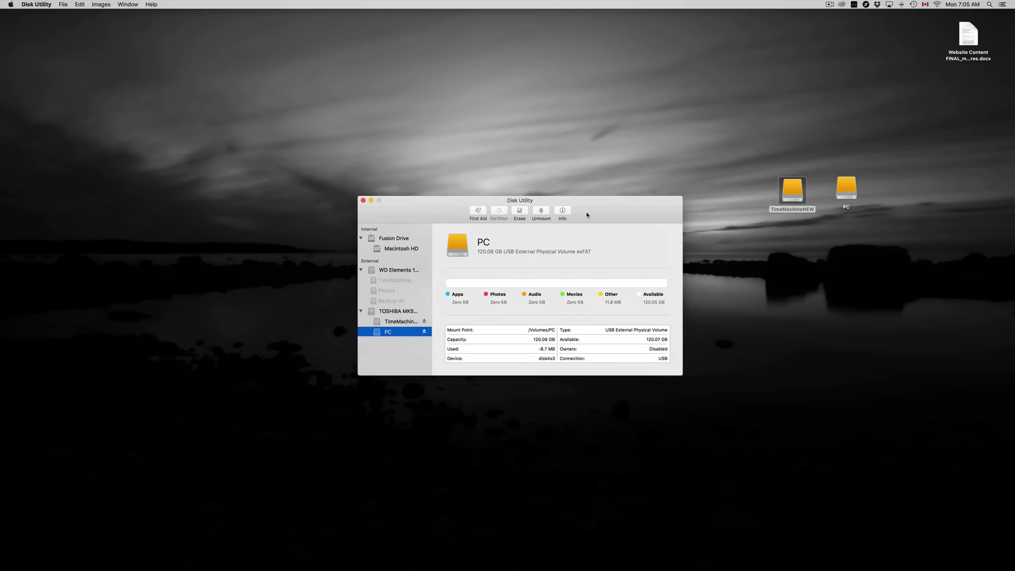
Close Disk Utility and shift the TimeMachineNEW drive icon slightly upward on the desktop.
click(363, 201)
drag(790, 197, 791, 189)
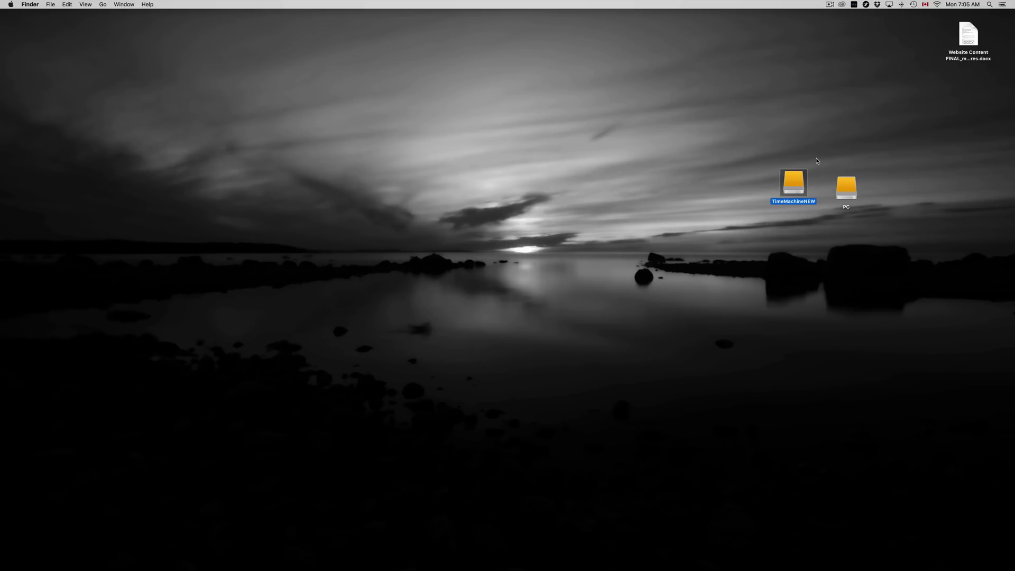
Switch to System Preferences, reposition its window near the drive icons and open the Time Machine settings.
mouse_move(629, 569)
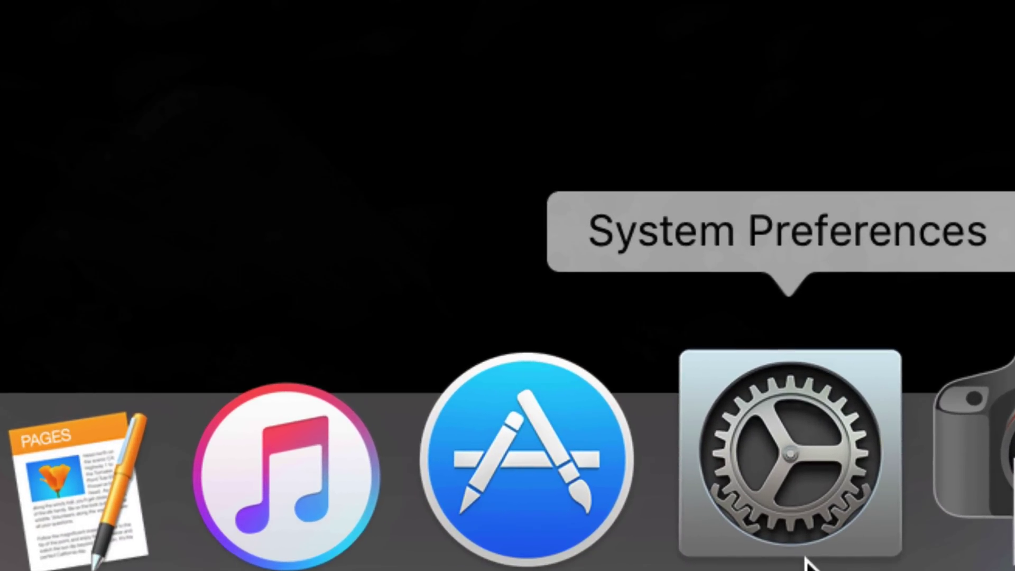
click(794, 501)
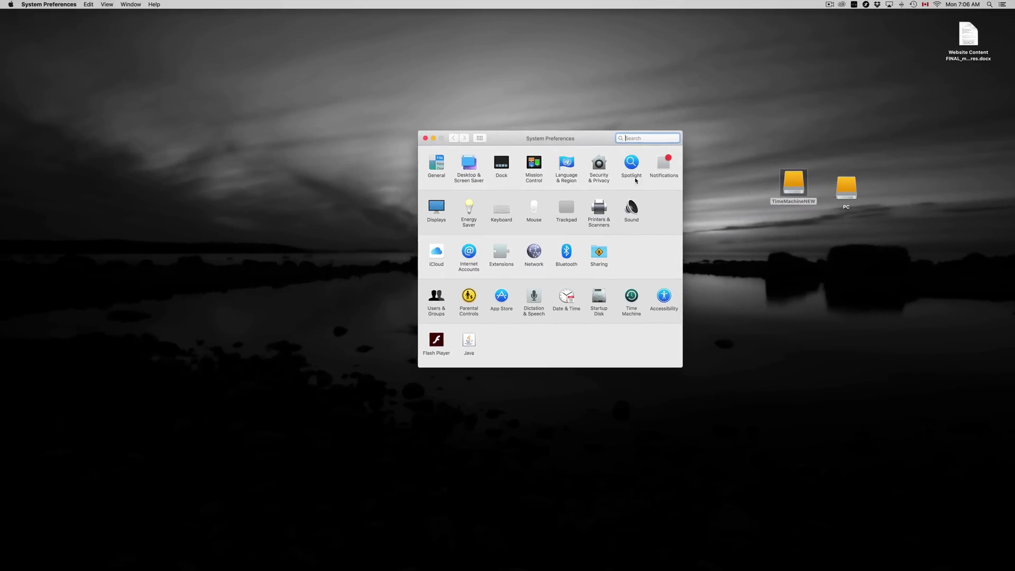
drag(565, 142, 787, 192)
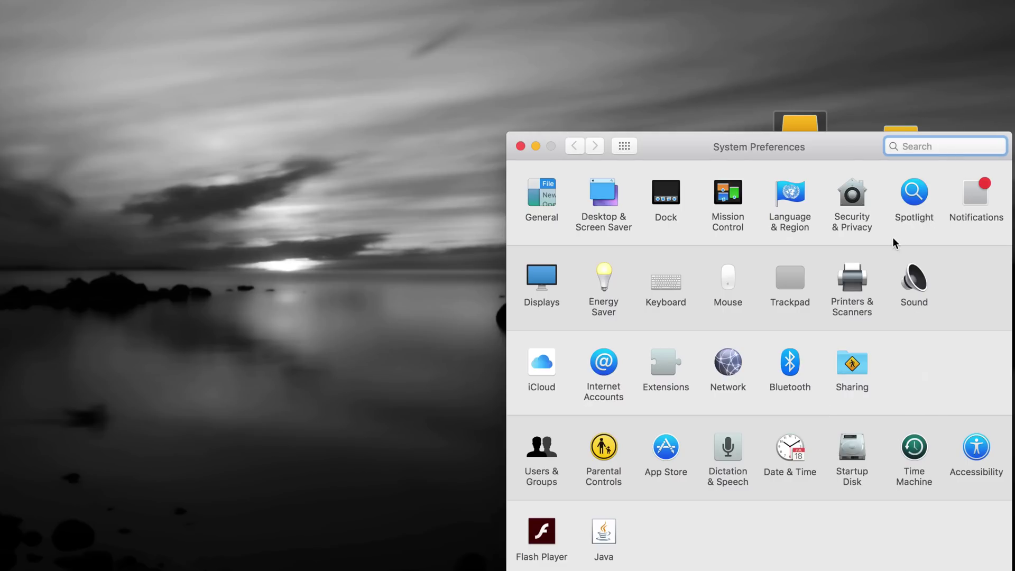
drag(840, 158, 745, 115)
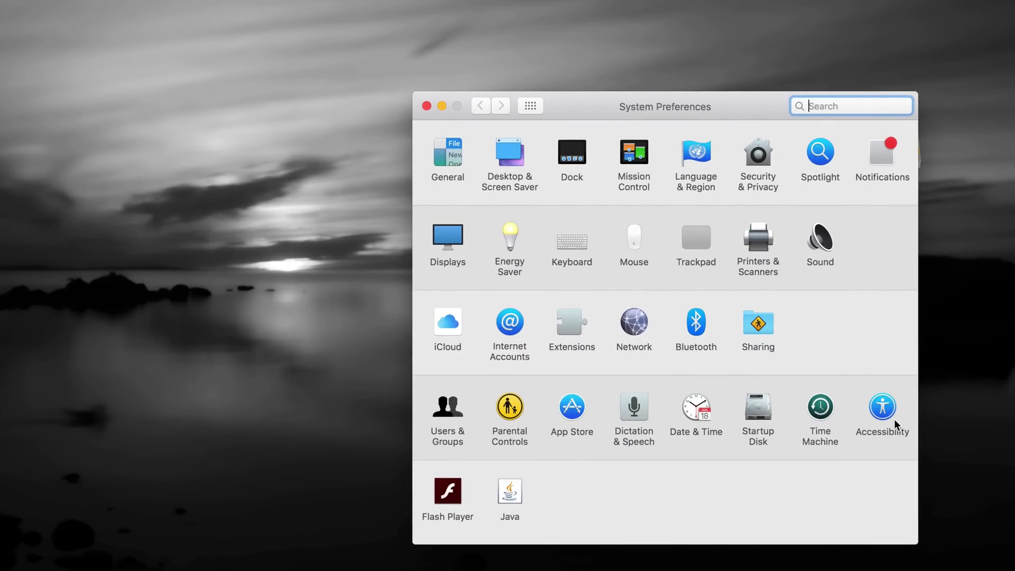
click(818, 411)
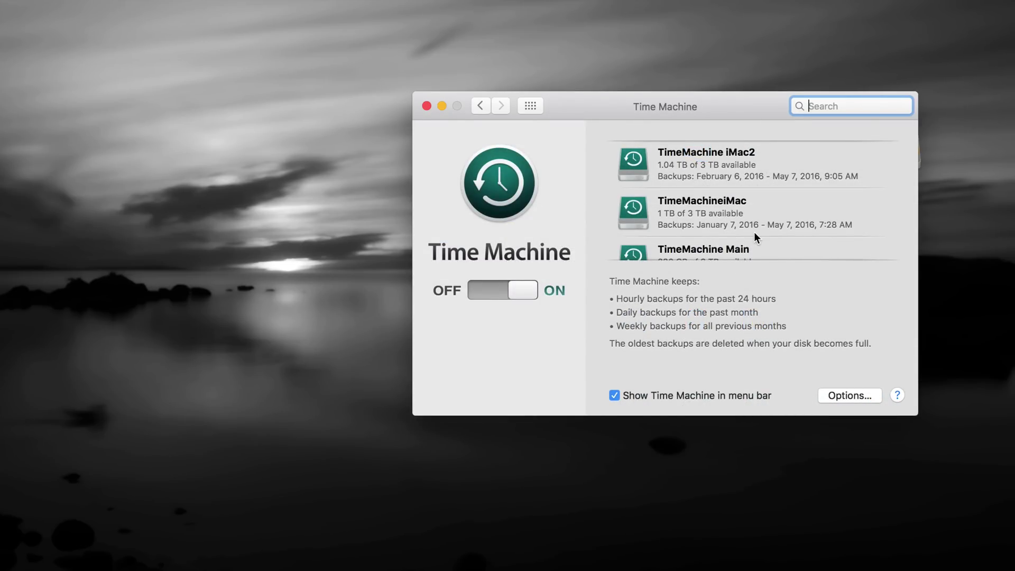
Add the TimeMachineNEW volume as an additional Time Machine backup disk, keeping the existing backup disks.
scroll(754, 231, down, 5)
scroll(754, 231, up, 5)
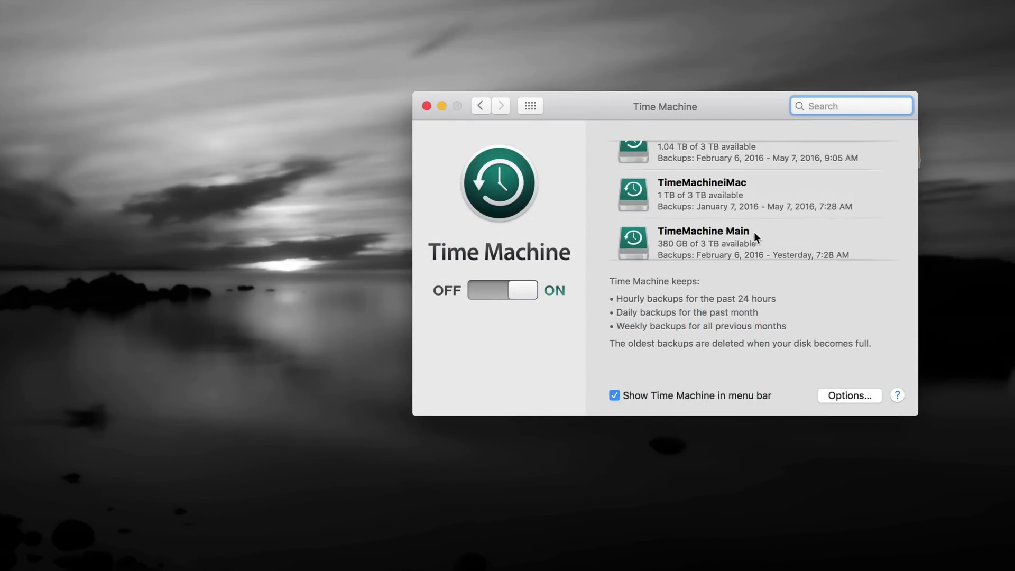
scroll(756, 233, down, 5)
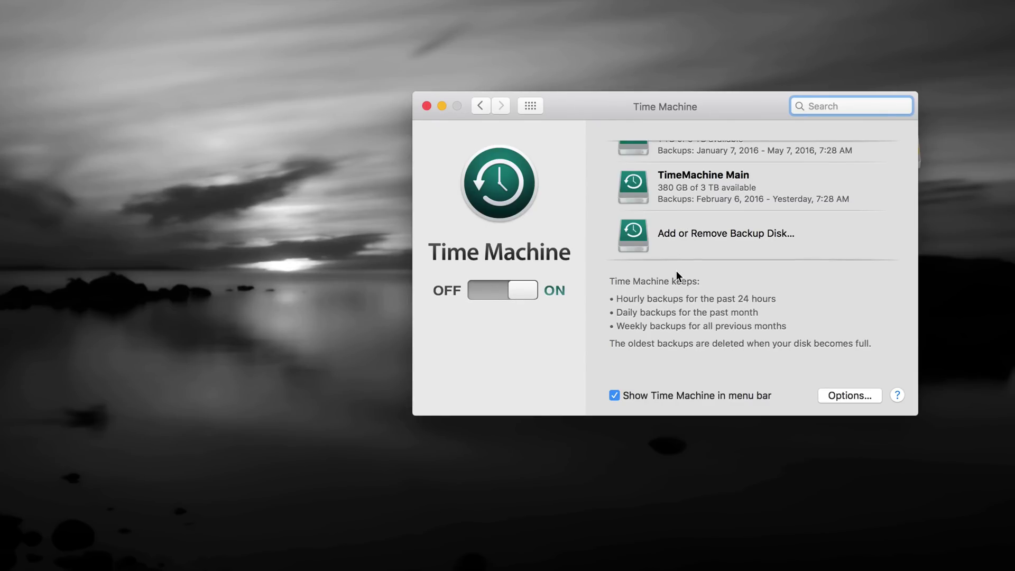
click(697, 233)
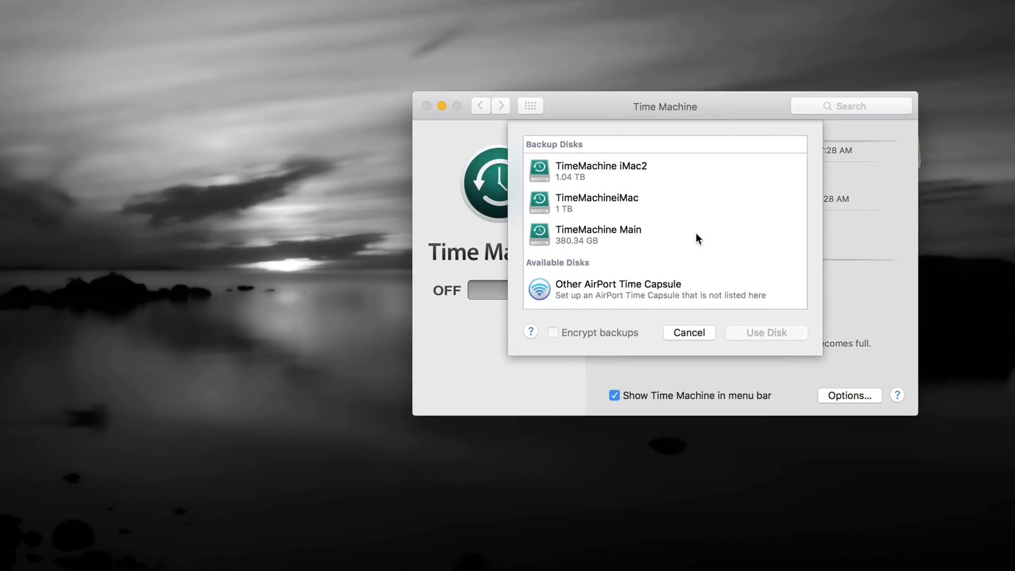
scroll(605, 261, down, 4)
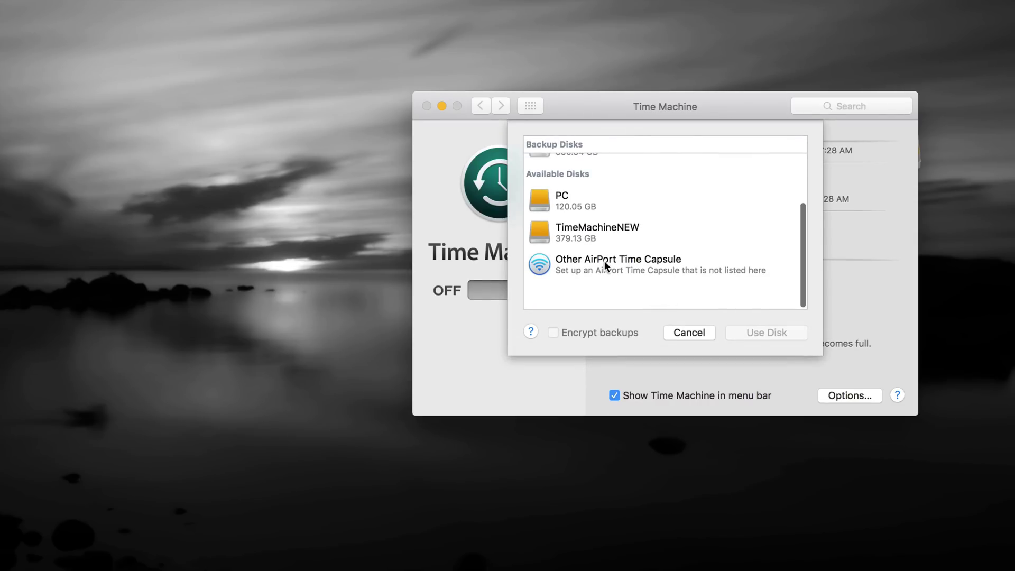
scroll(605, 261, up, 2)
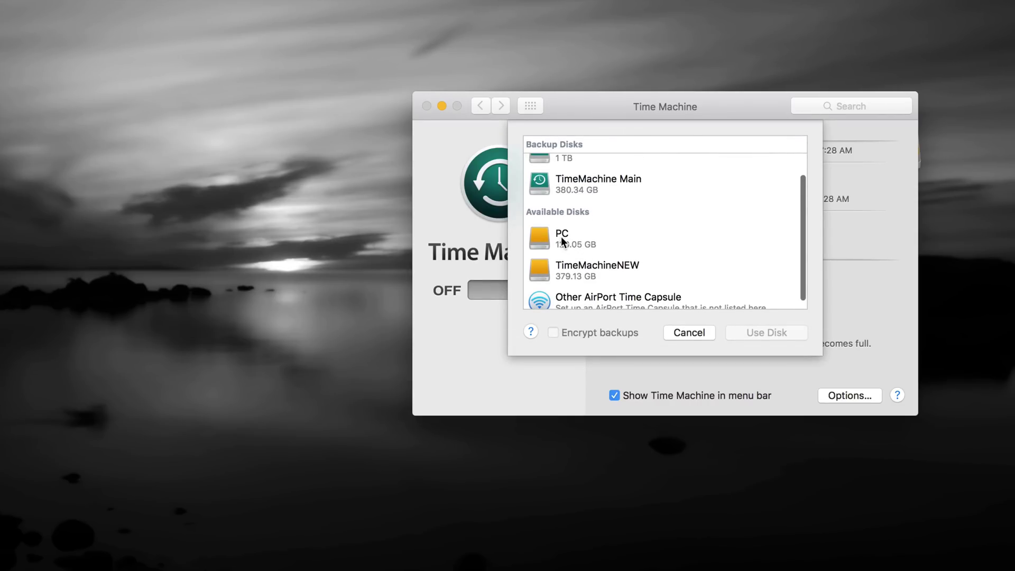
click(589, 267)
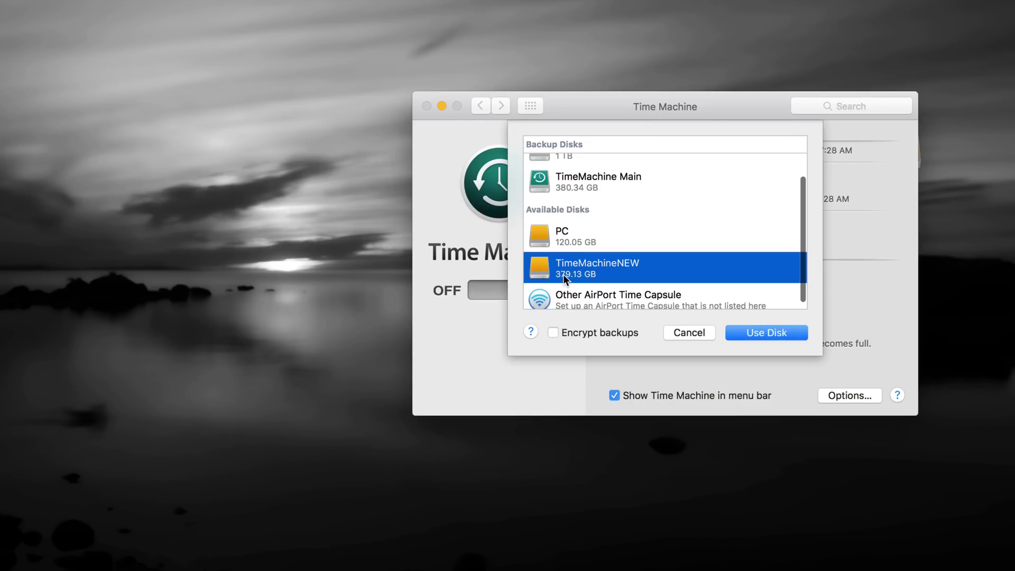
click(755, 332)
scroll(773, 236, down, 3)
scroll(773, 236, up, 5)
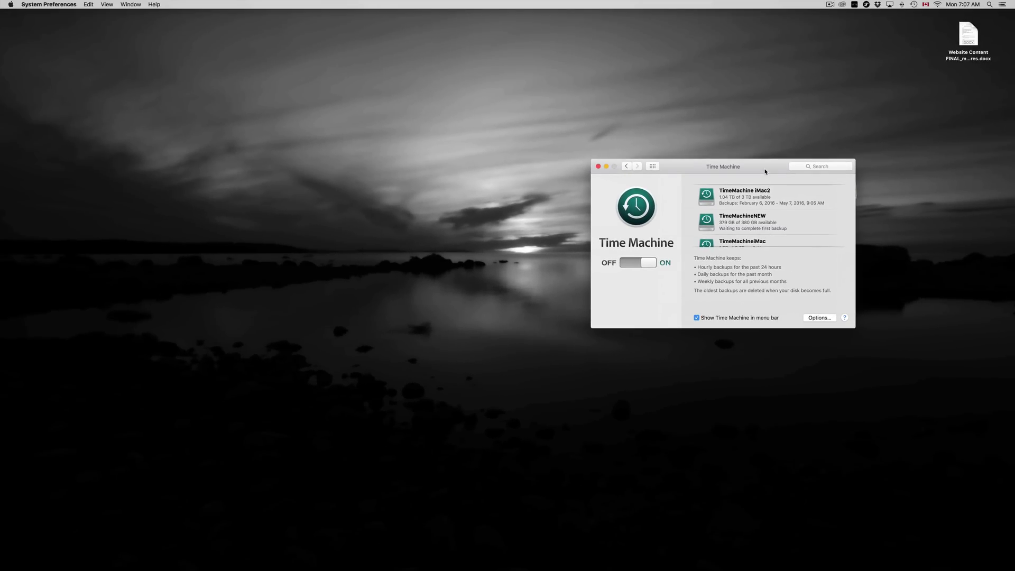
Move the Time Machine settings window clear of the drive icons and view the available Time Machine backup commands without running one.
drag(765, 171, 656, 149)
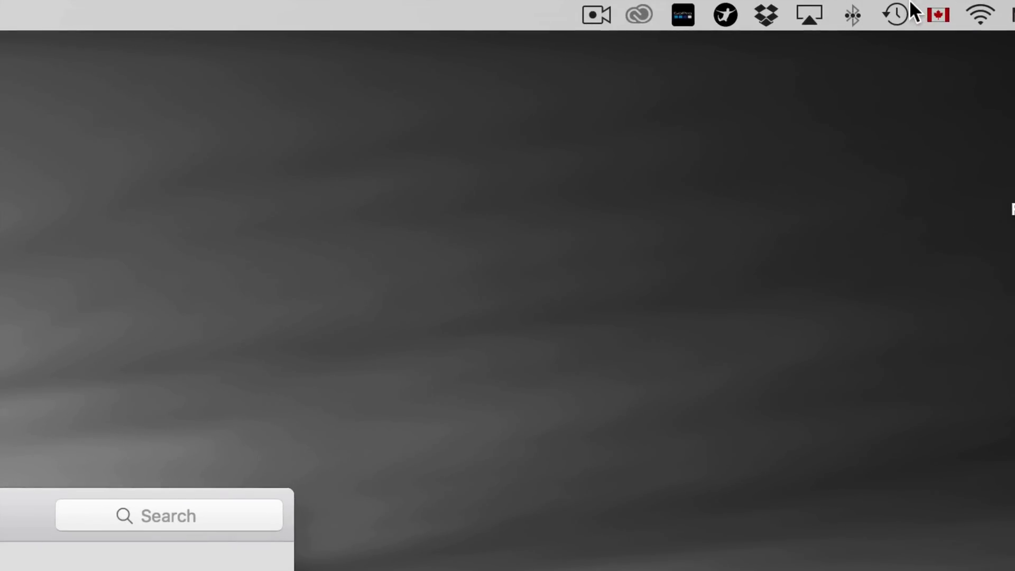
click(902, 11)
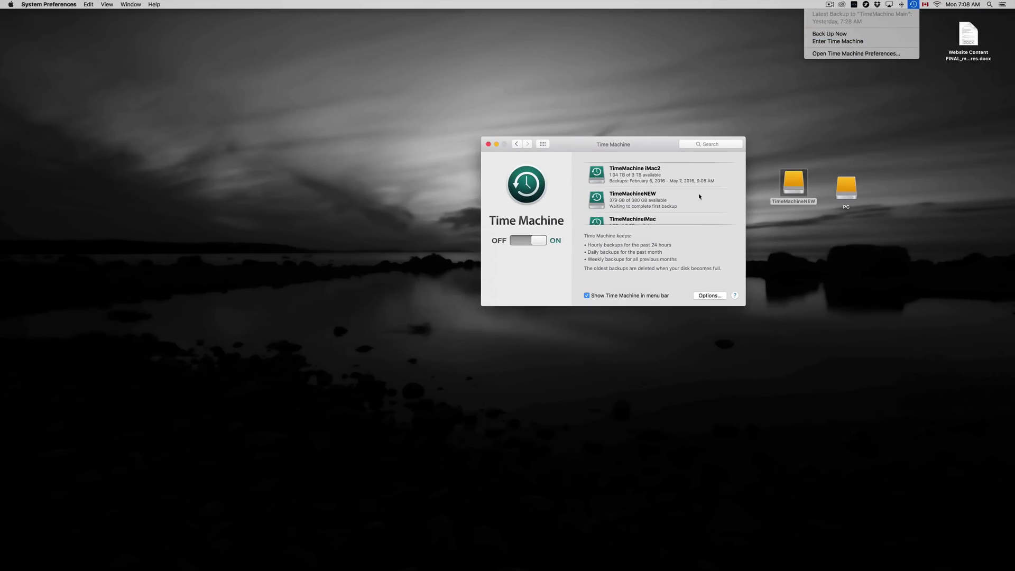
click(698, 198)
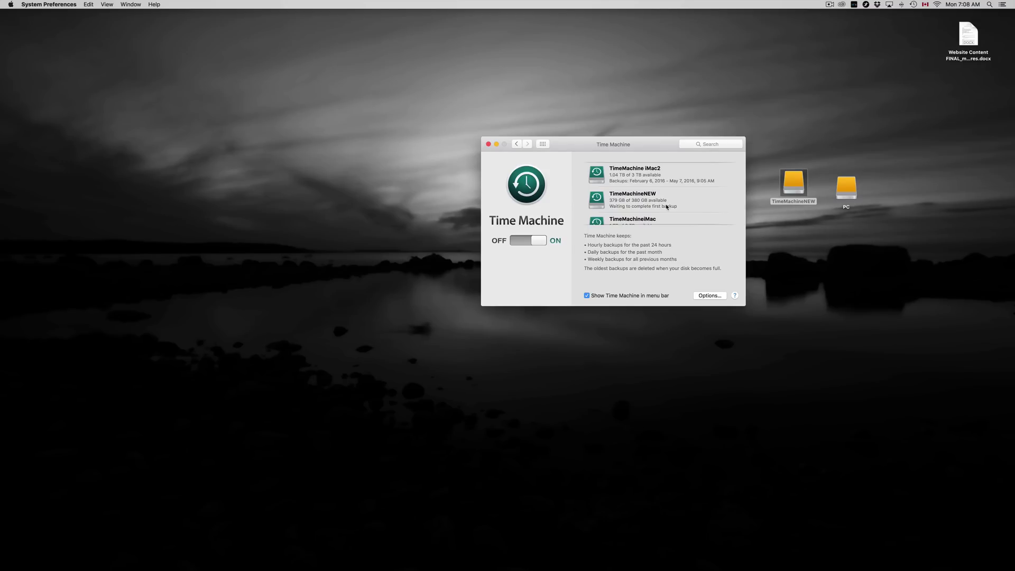
drag(667, 146, 661, 169)
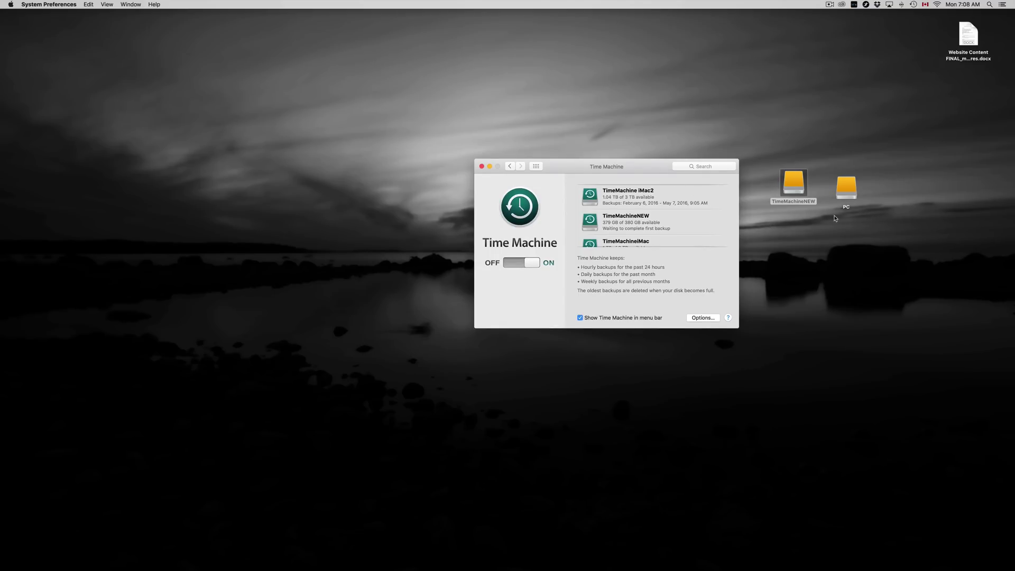
Inspect the contents of the PC and TimeMachineNEW drives in Finder, and close both Finder windows.
click(820, 228)
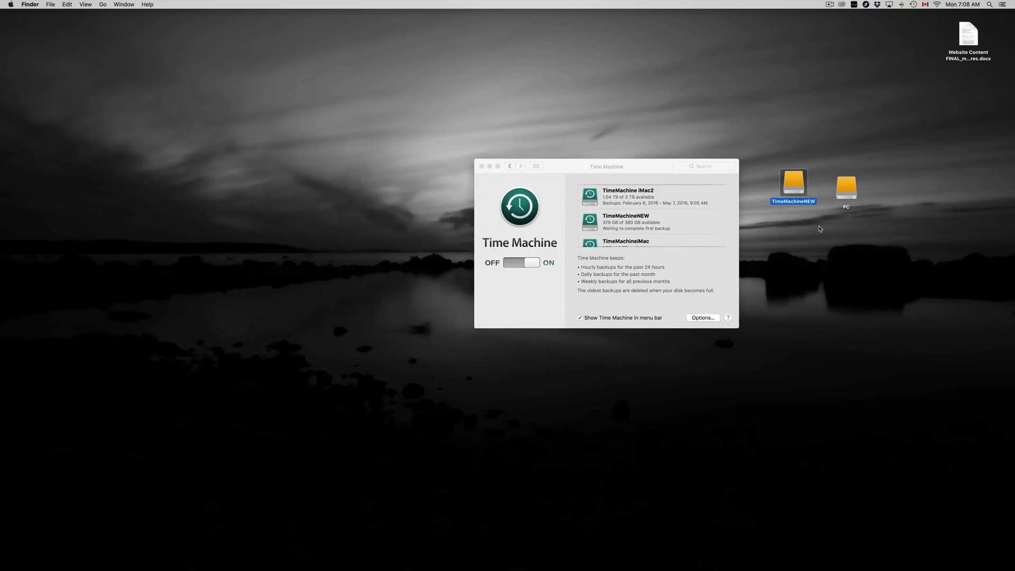
click(846, 193)
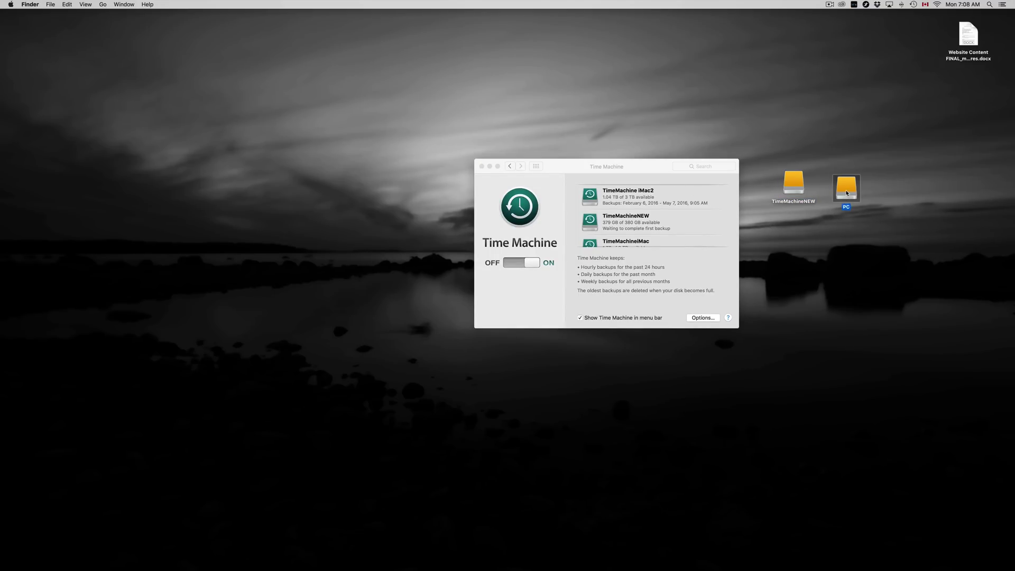
double_click(846, 190)
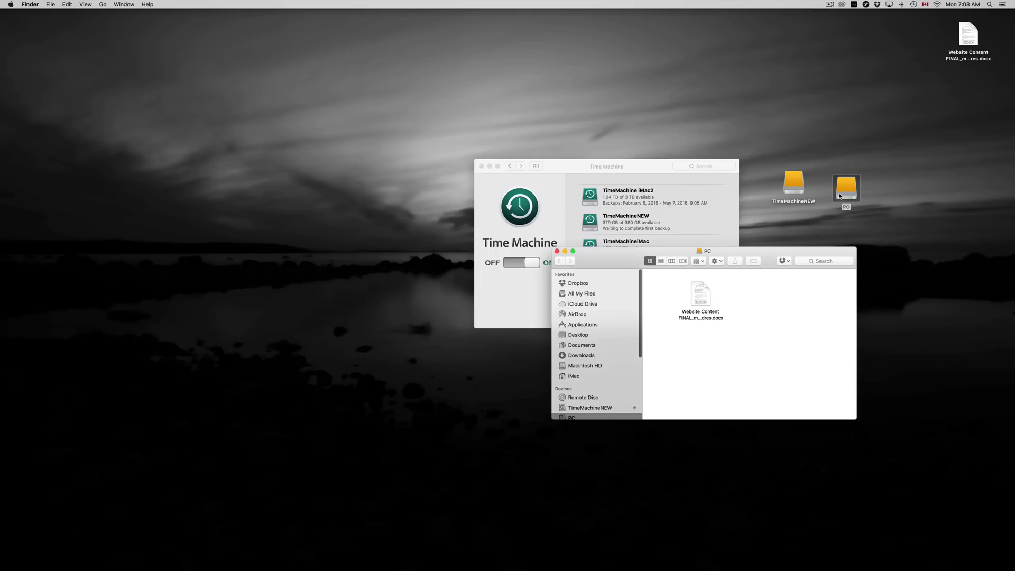
double_click(801, 180)
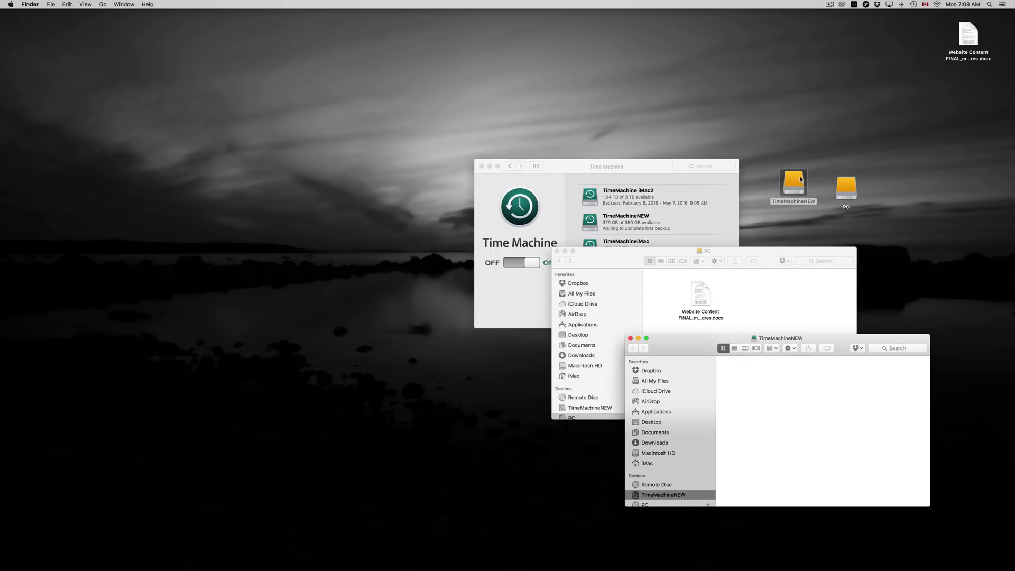
drag(695, 347, 723, 187)
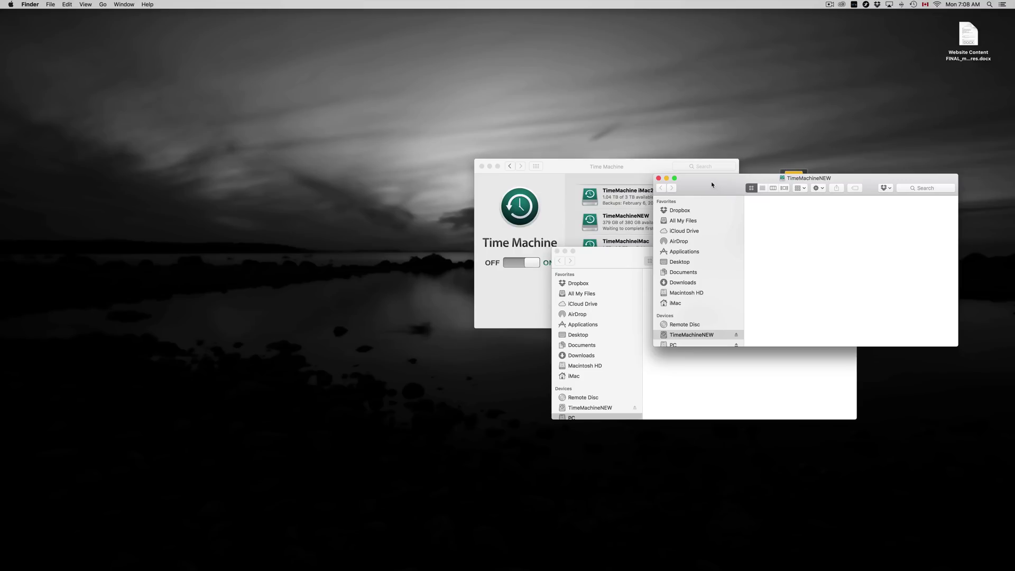
click(658, 178)
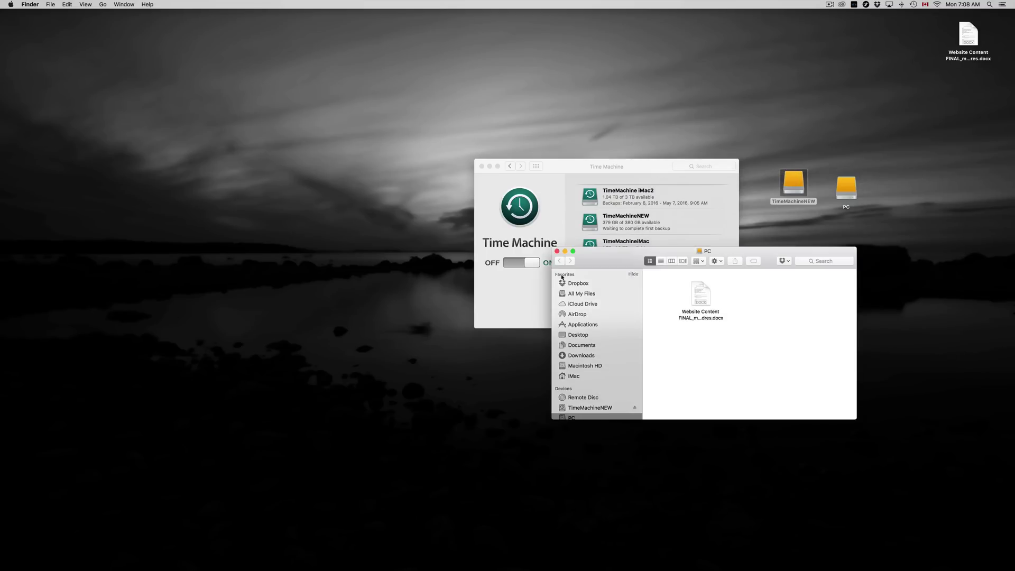
click(556, 251)
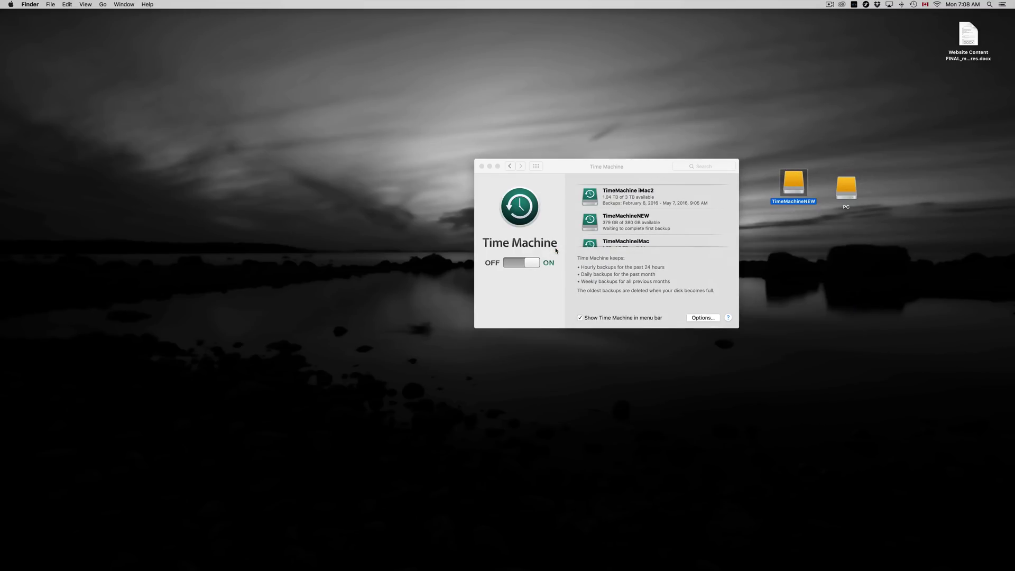
Return to the Time Machine settings and find the option for adding or removing a backup disk.
click(630, 170)
scroll(656, 217, down, 5)
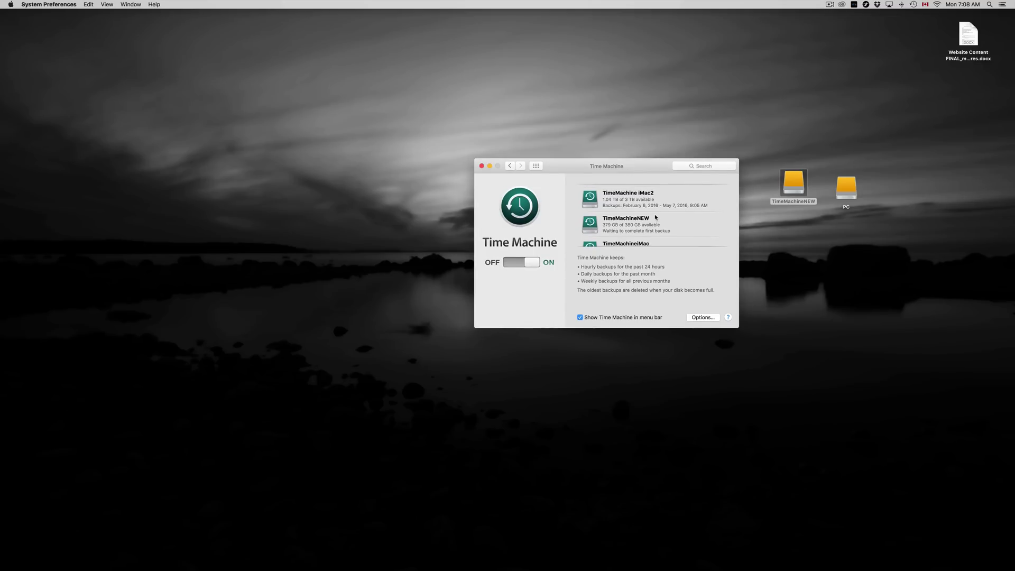
scroll(656, 217, down, 2)
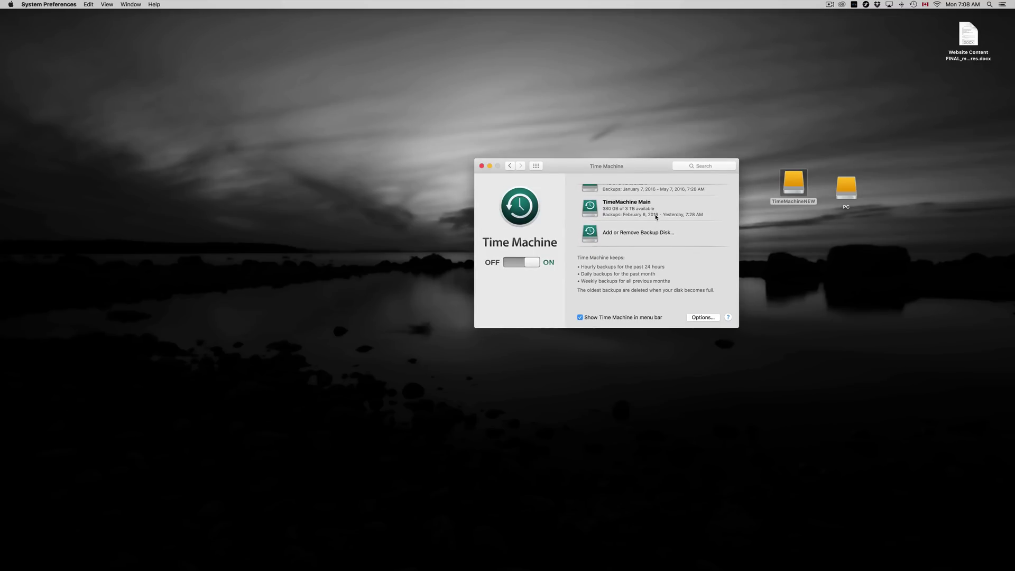